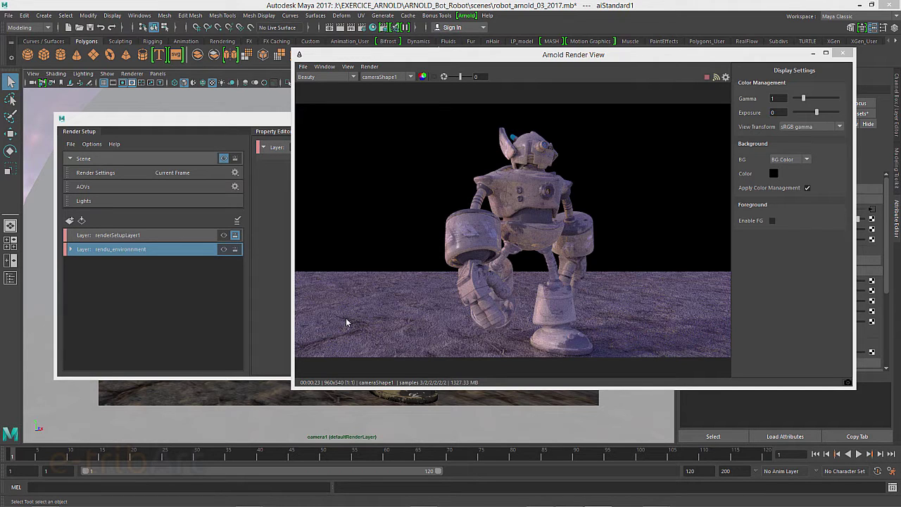
# Bring Render Setup forward and widen it to show the rendu_environnement layer's Property Editor
pyautogui.moveTo(157, 121)
pyautogui.mouseDown()
pyautogui.moveTo(159, 103)
pyautogui.moveTo(149, 109)
pyautogui.mouseUp()
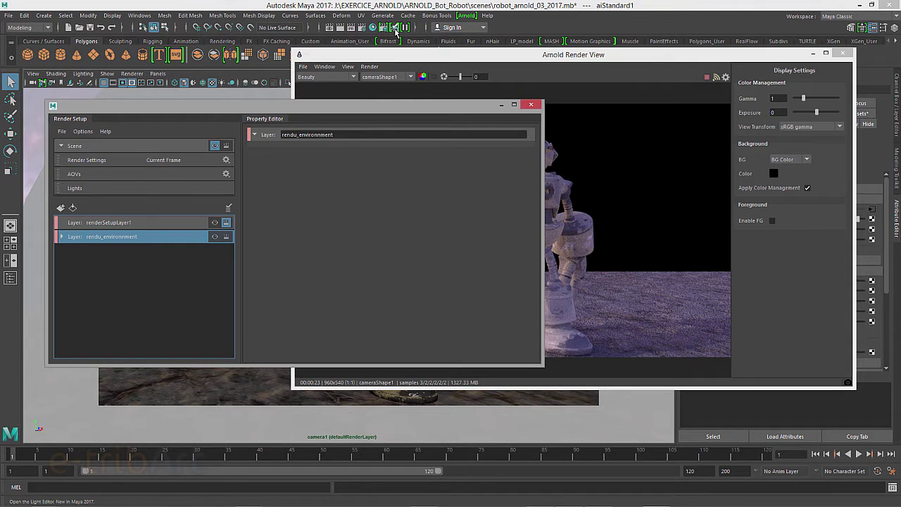
# Close the Arnold Render View, settle Render Setup in place, and show the Arnold menu
pyautogui.click(386, 28)
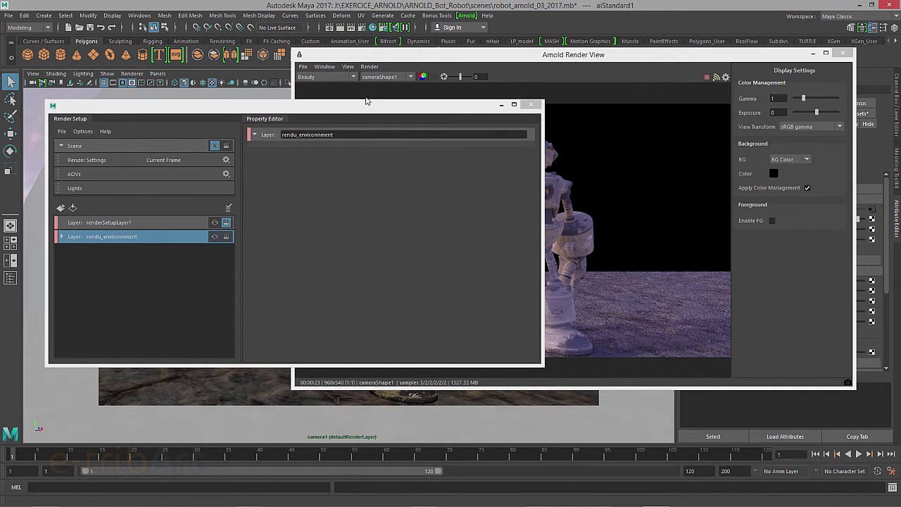
pyautogui.click(364, 109)
pyautogui.moveTo(364, 109); pyautogui.dragTo(357, 111)
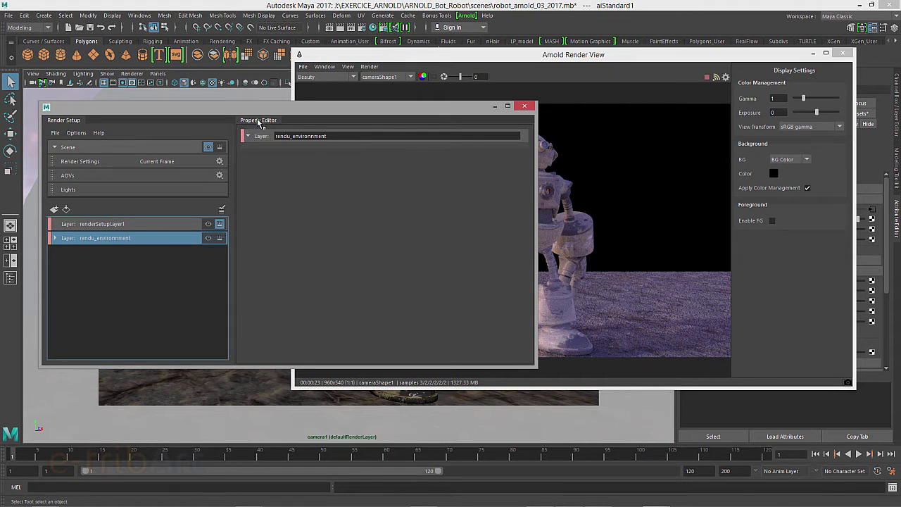
pyautogui.moveTo(281, 108); pyautogui.dragTo(283, 110)
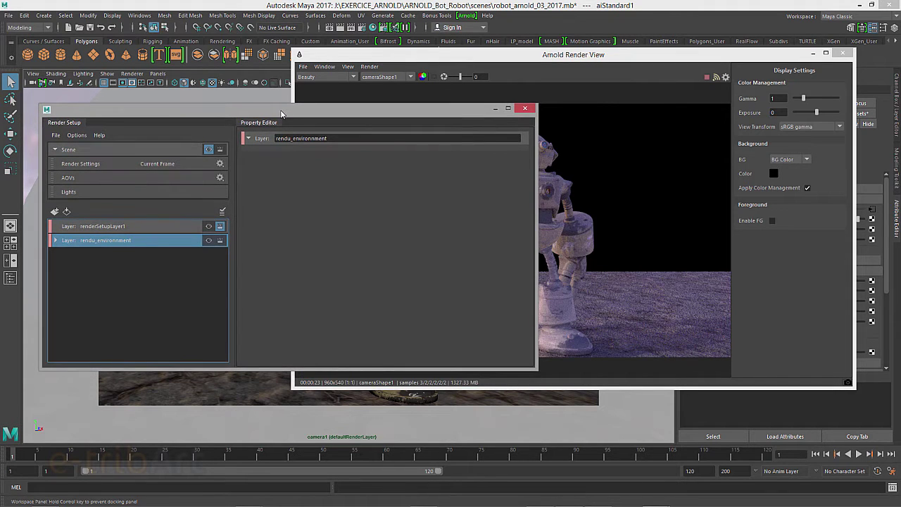
pyautogui.moveTo(405, 54); pyautogui.dragTo(409, 63)
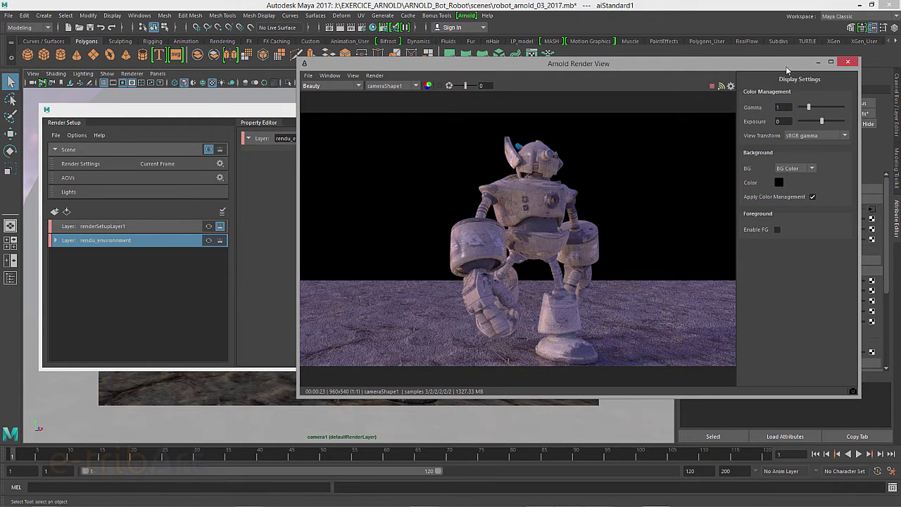
pyautogui.click(849, 64)
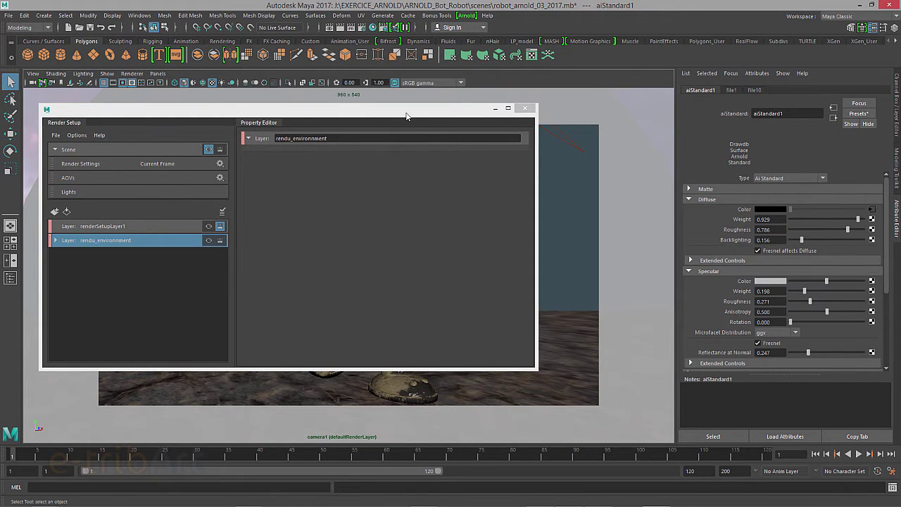
pyautogui.moveTo(407, 116); pyautogui.dragTo(402, 107)
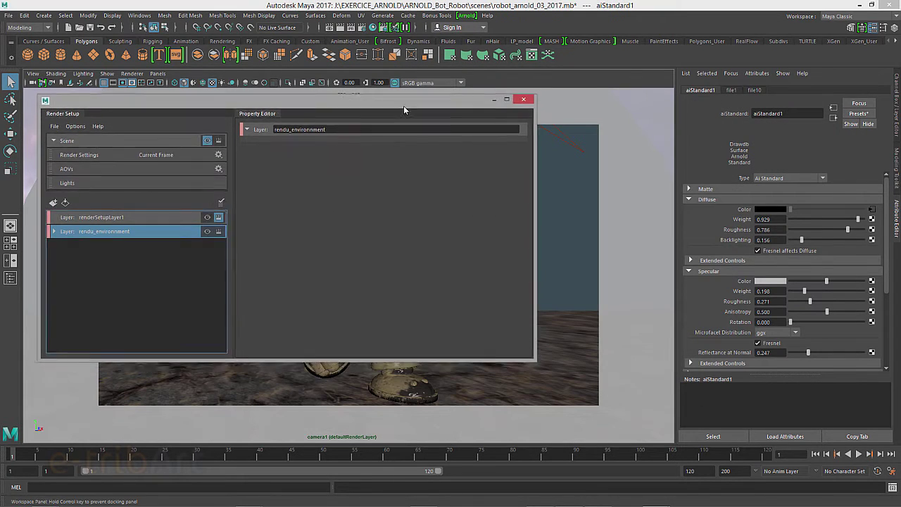
pyautogui.click(466, 17)
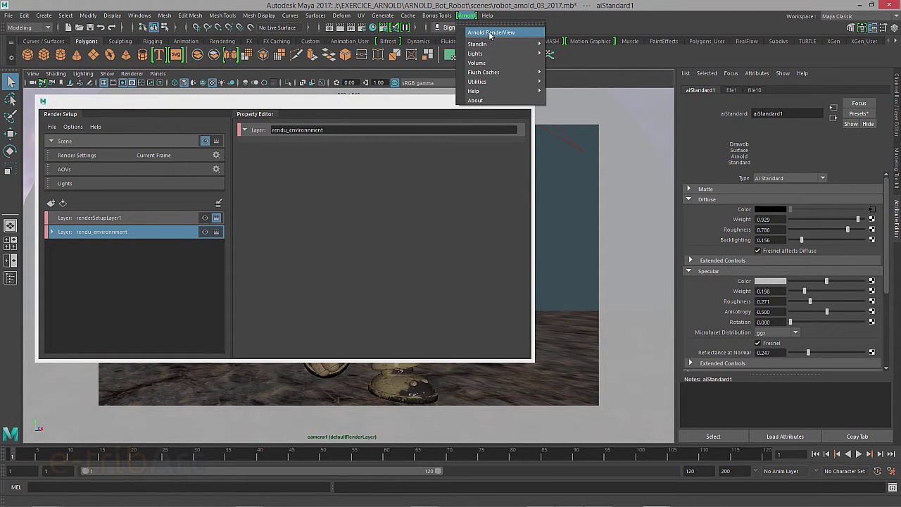
# Reopen Arnold RenderView to render the robot, and enlarge the window
pyautogui.click(491, 33)
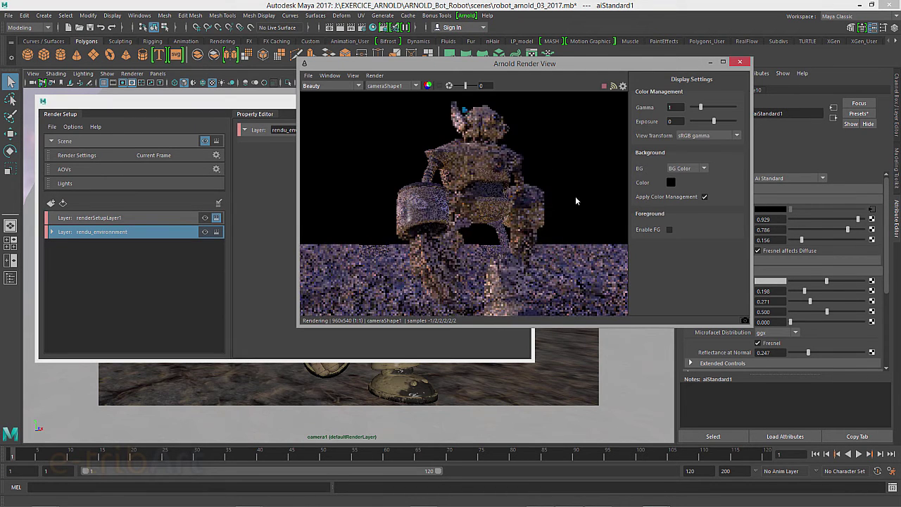
pyautogui.moveTo(752, 327); pyautogui.dragTo(882, 386)
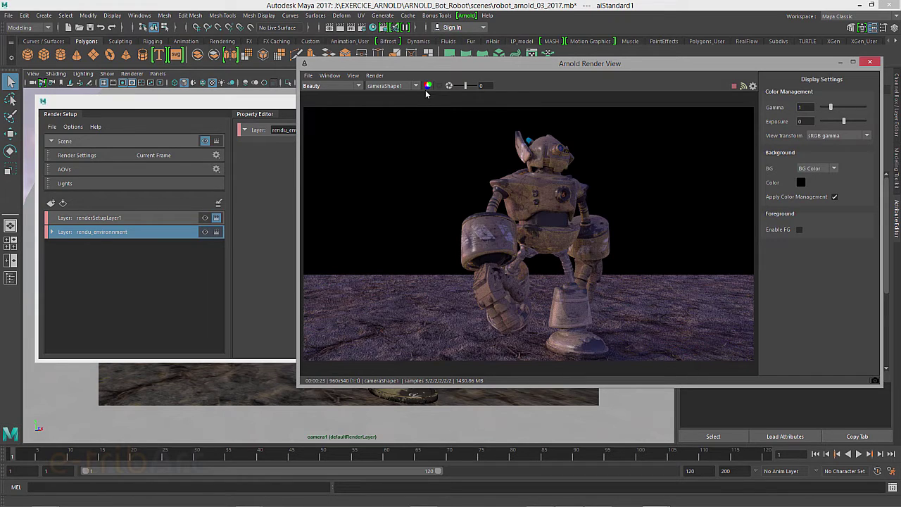
# Display the direct_diffuse, direct_specular and P AOV passes in the Render View
pyautogui.click(330, 88)
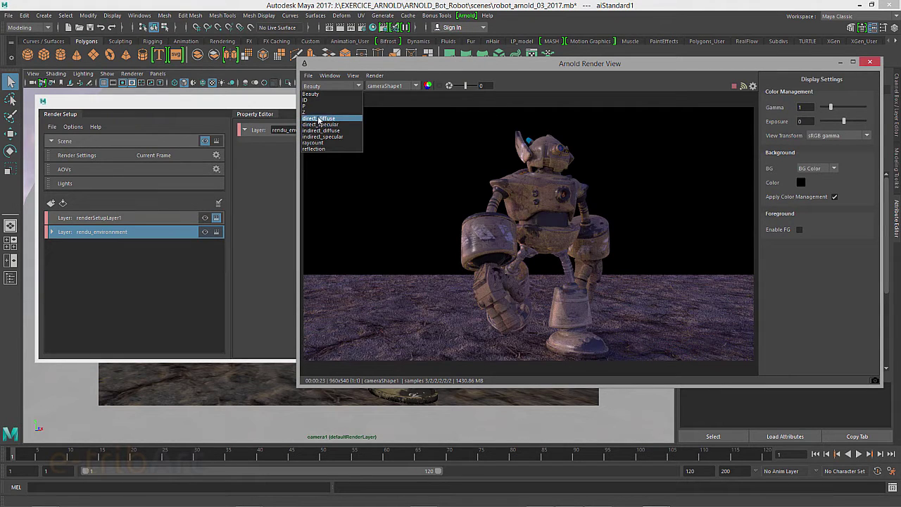
pyautogui.click(314, 119)
pyautogui.click(313, 88)
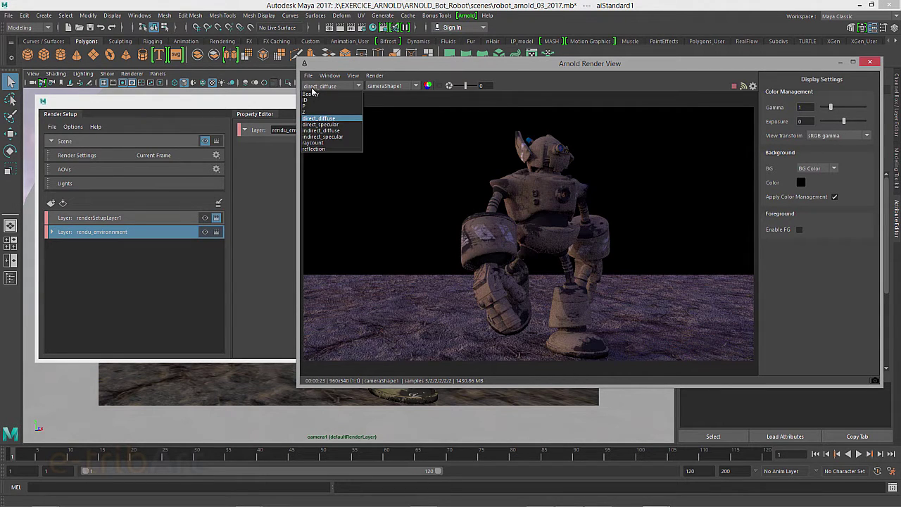
pyautogui.click(322, 124)
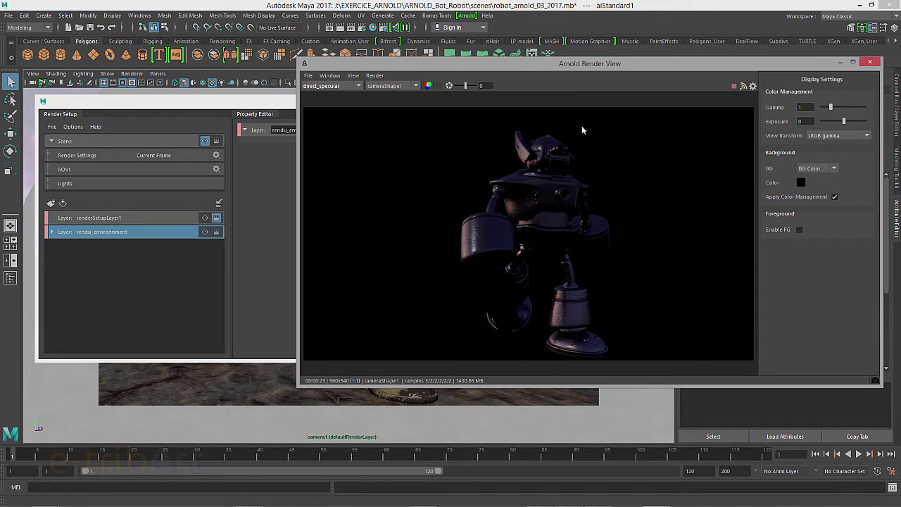
pyautogui.click(328, 87)
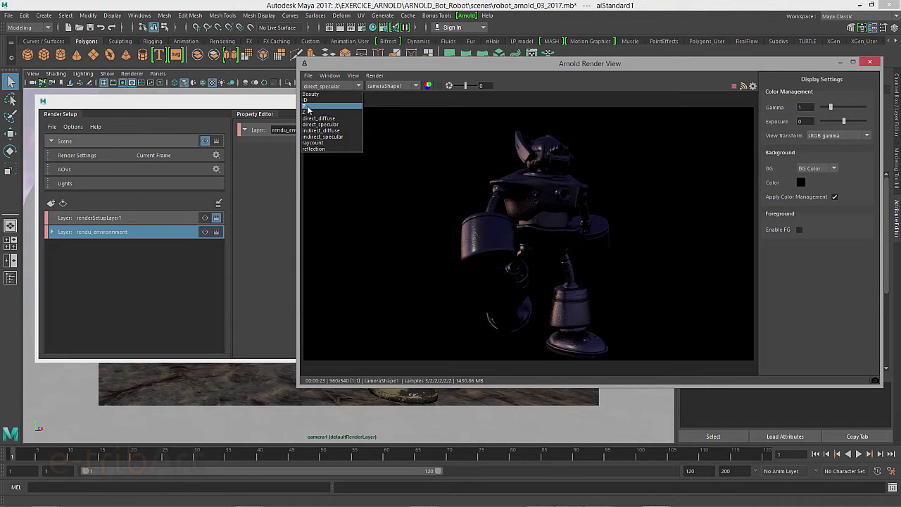
pyautogui.click(308, 107)
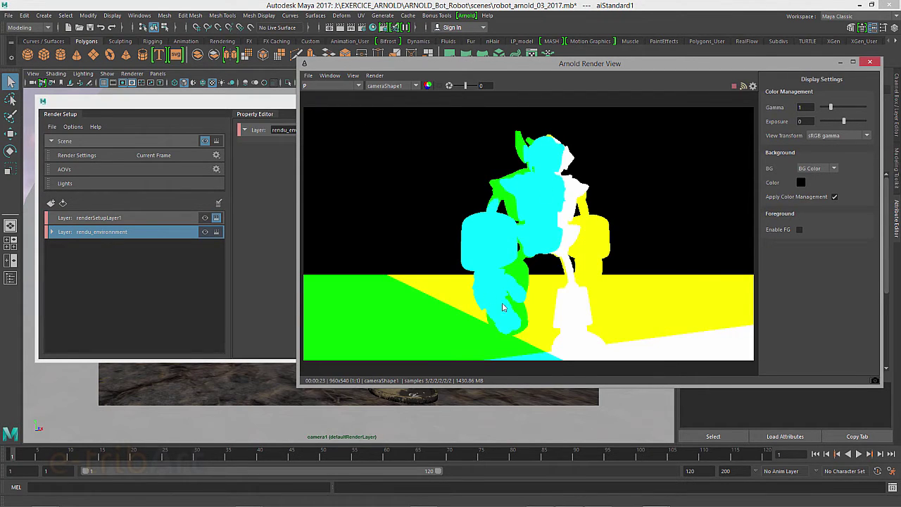
# Check the ID pass, return to Beauty, and move the render view left
pyautogui.click(323, 86)
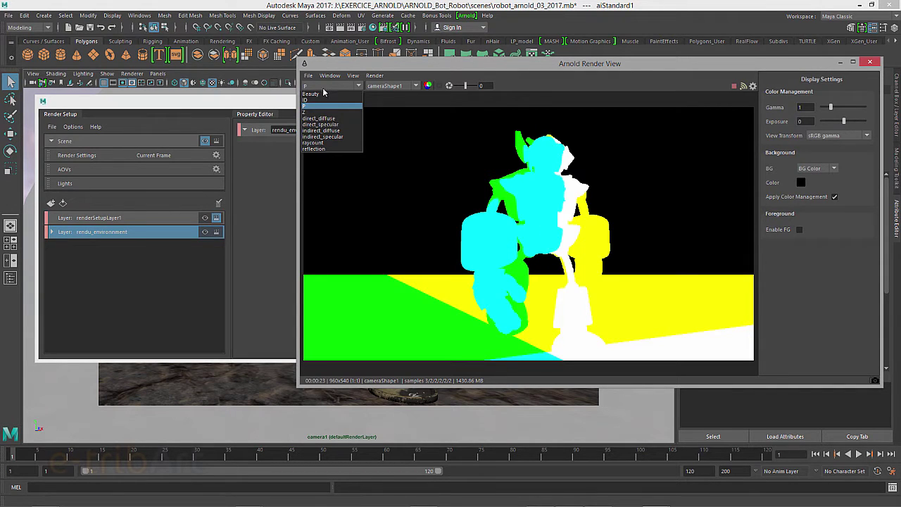
pyautogui.click(313, 103)
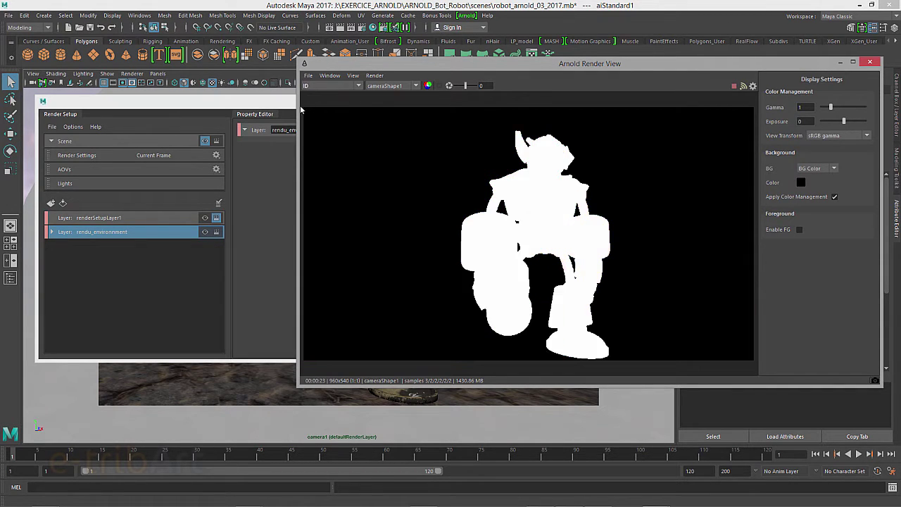
pyautogui.click(313, 87)
pyautogui.click(314, 99)
pyautogui.click(323, 86)
pyautogui.click(317, 94)
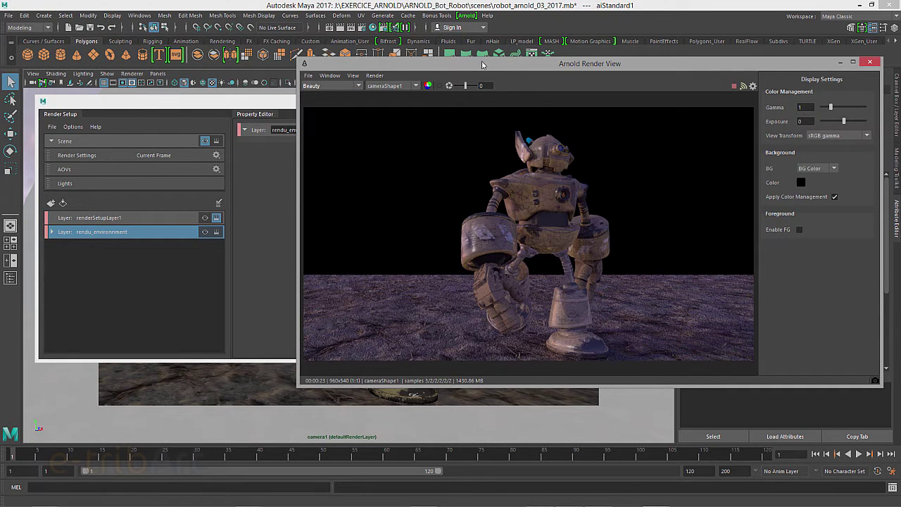
pyautogui.moveTo(479, 65); pyautogui.dragTo(238, 83)
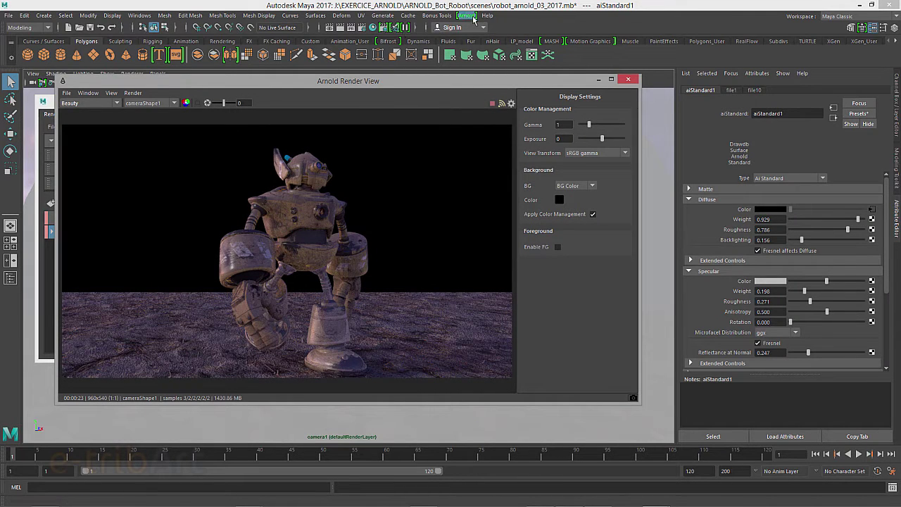
# Open Render Settings at the right, on the AOVs tab, listing the aiStandard group's passes
pyautogui.click(363, 31)
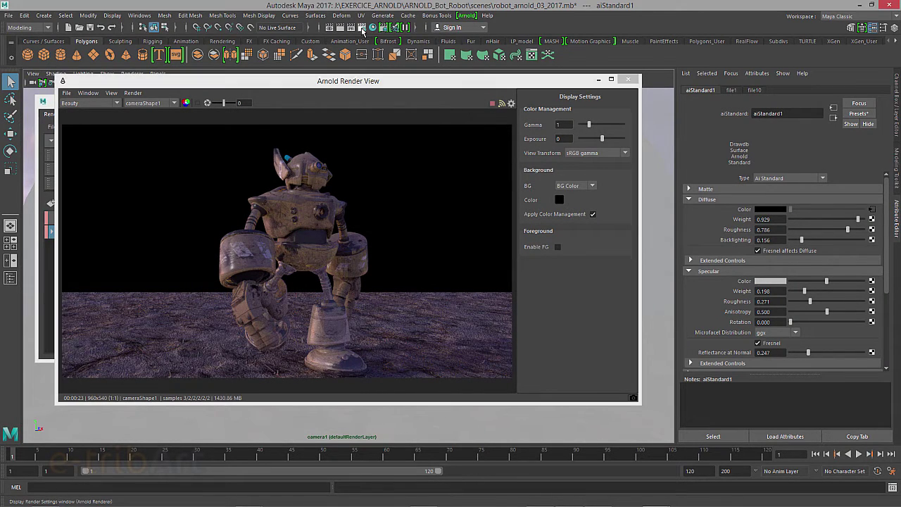
pyautogui.click(363, 31)
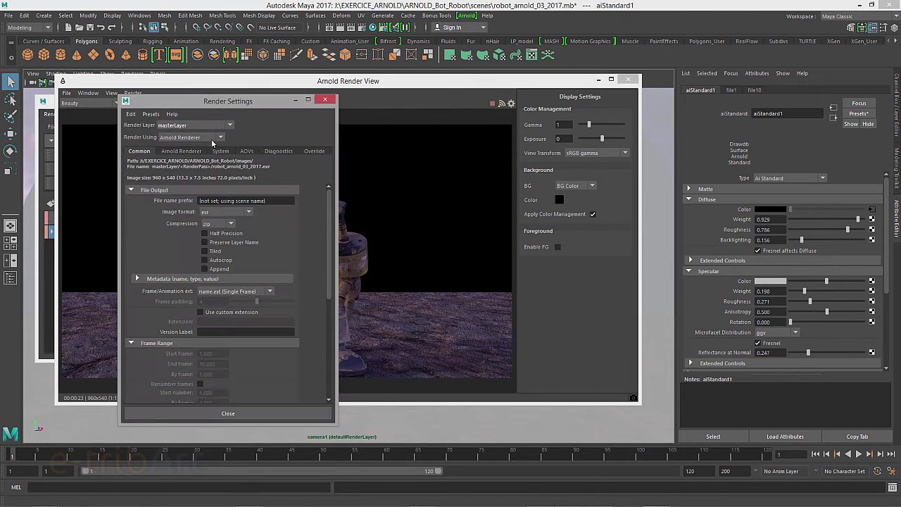
pyautogui.moveTo(218, 105); pyautogui.dragTo(678, 60)
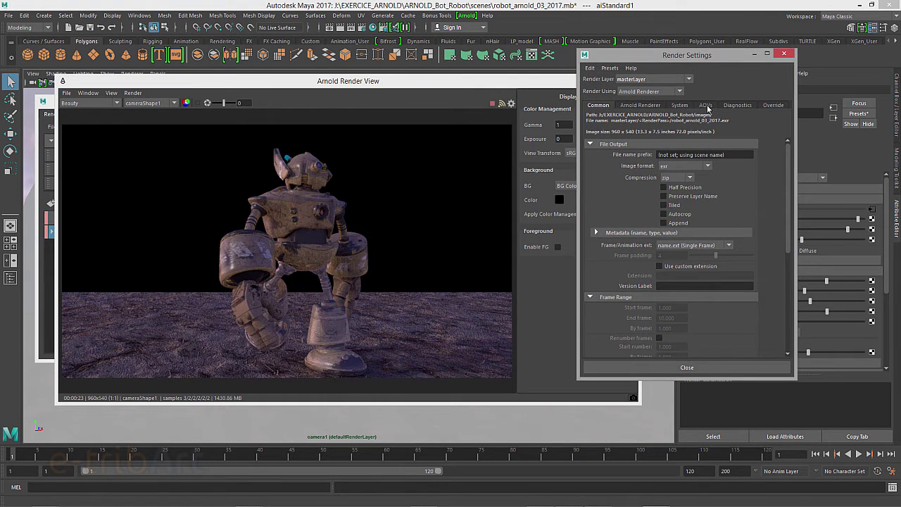
pyautogui.click(707, 105)
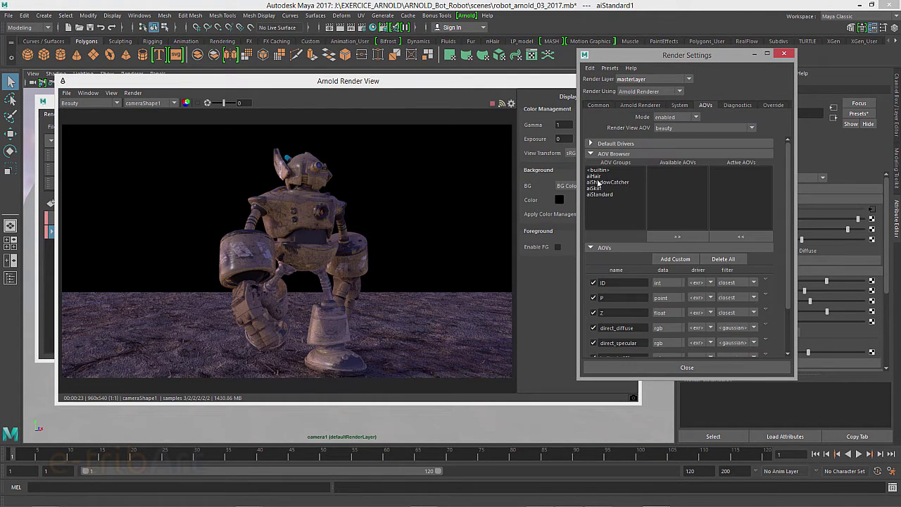
pyautogui.click(597, 196)
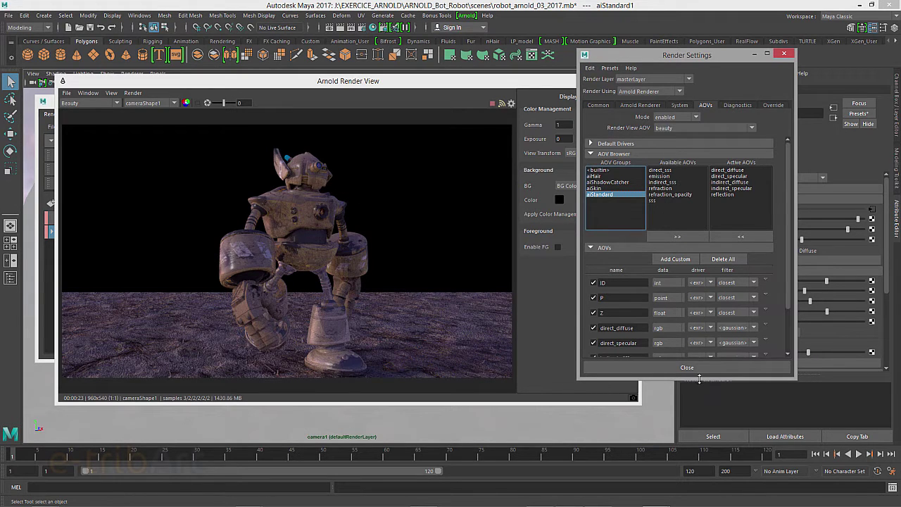
# Enlarge Render Settings and activate the <builtin> N normal pass as an AOV
pyautogui.moveTo(699, 379); pyautogui.dragTo(699, 454)
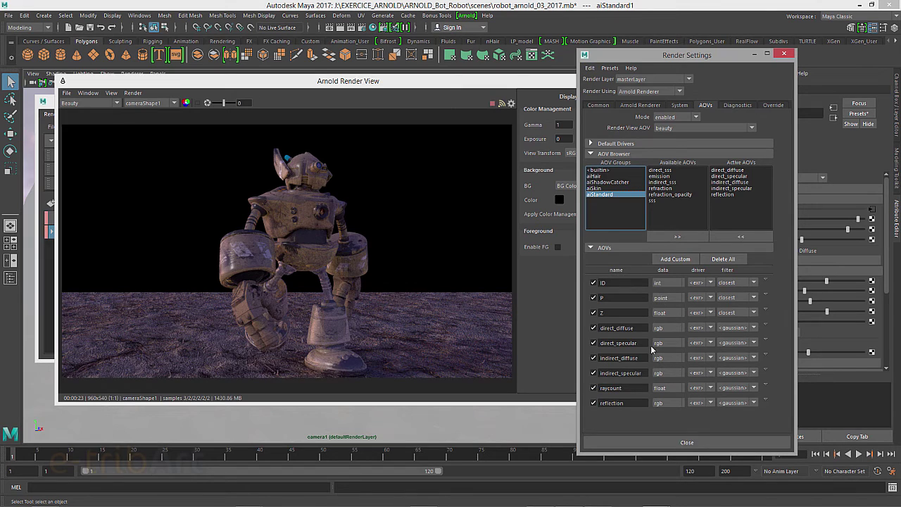
pyautogui.click(591, 248)
pyautogui.click(591, 248)
pyautogui.click(600, 176)
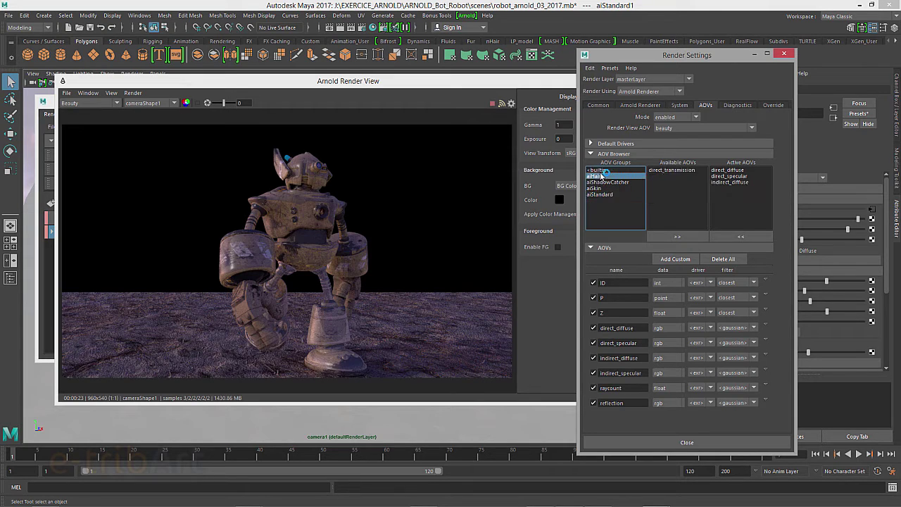
pyautogui.click(598, 170)
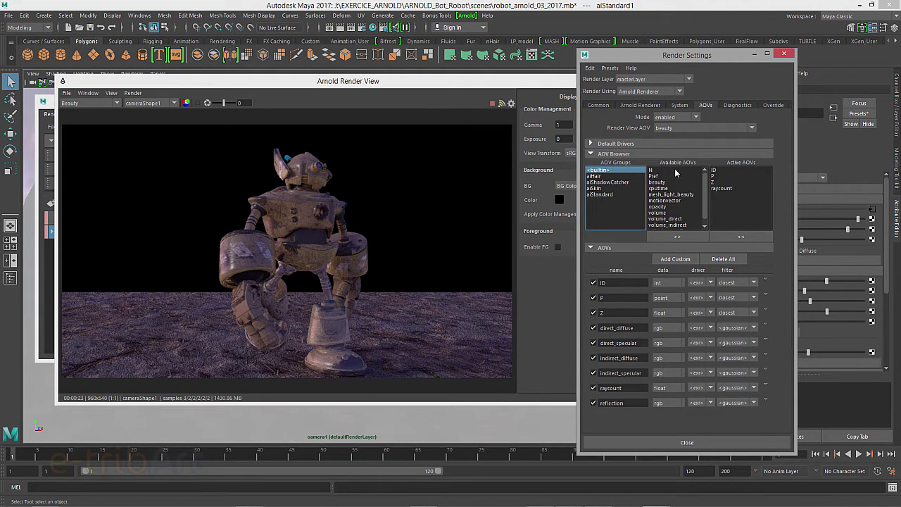
pyautogui.click(653, 171)
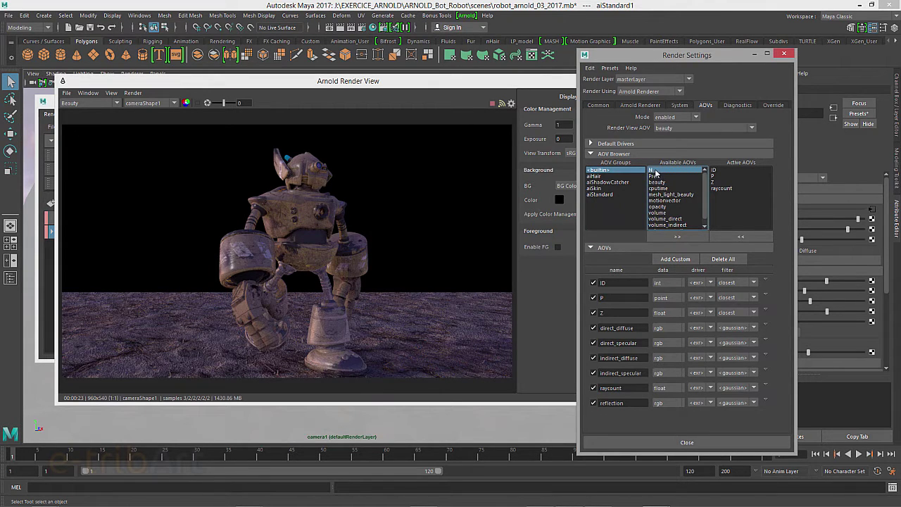
pyautogui.doubleClick(659, 174)
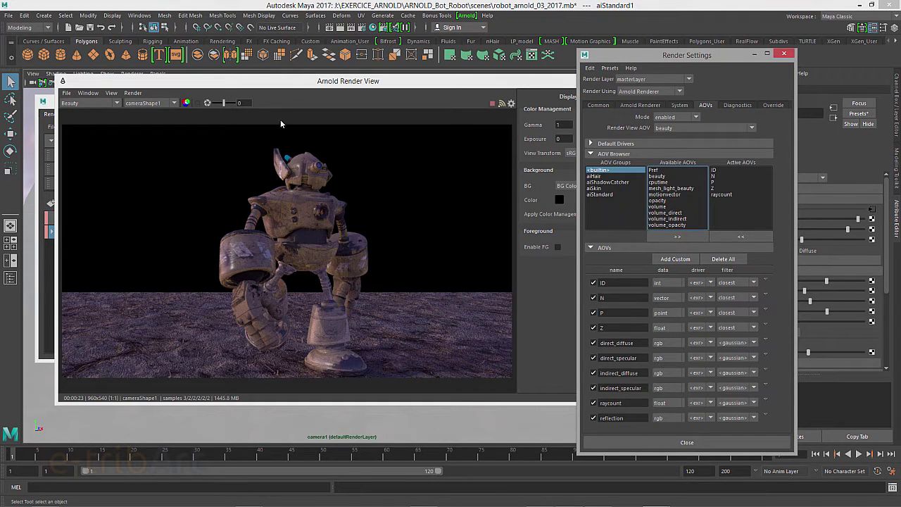
pyautogui.moveTo(285, 87); pyautogui.dragTo(514, 78)
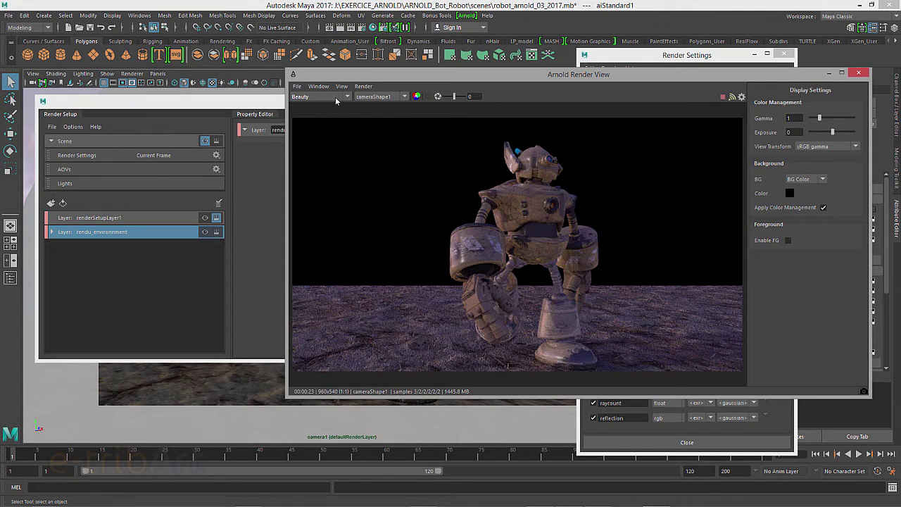
# Compare the N and P passes in the Render View, then return to Beauty
pyautogui.click(310, 97)
pyautogui.click(319, 120)
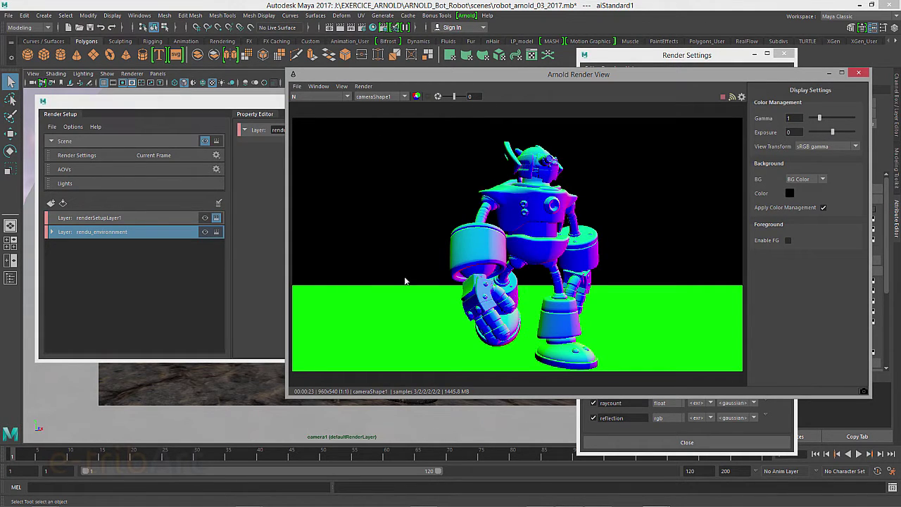
pyautogui.click(339, 98)
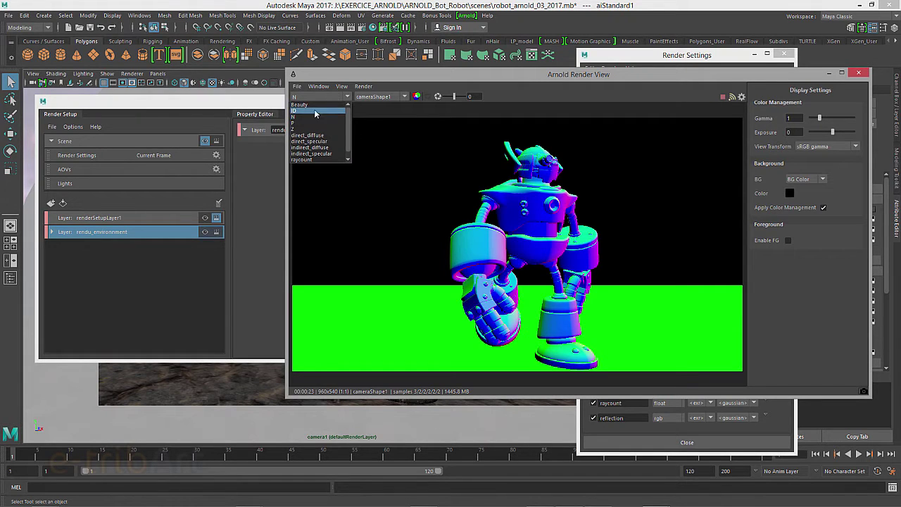
pyautogui.click(338, 123)
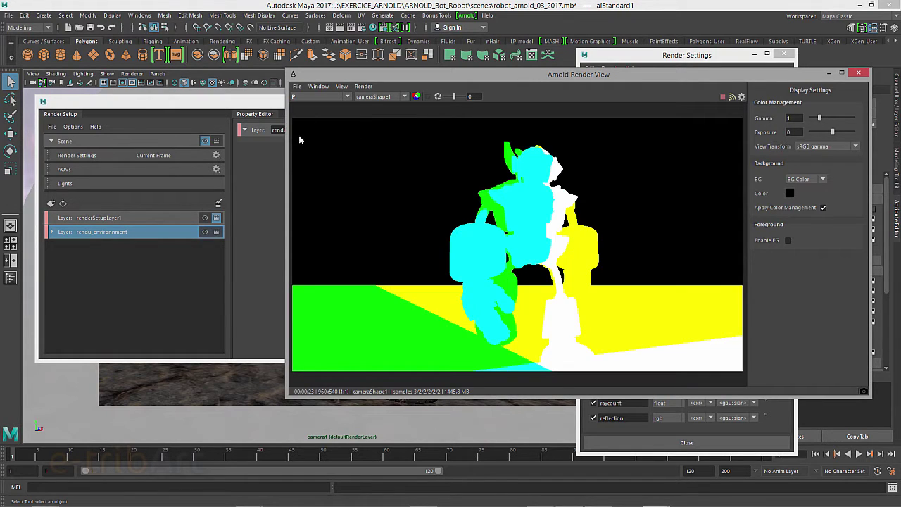
pyautogui.click(312, 96)
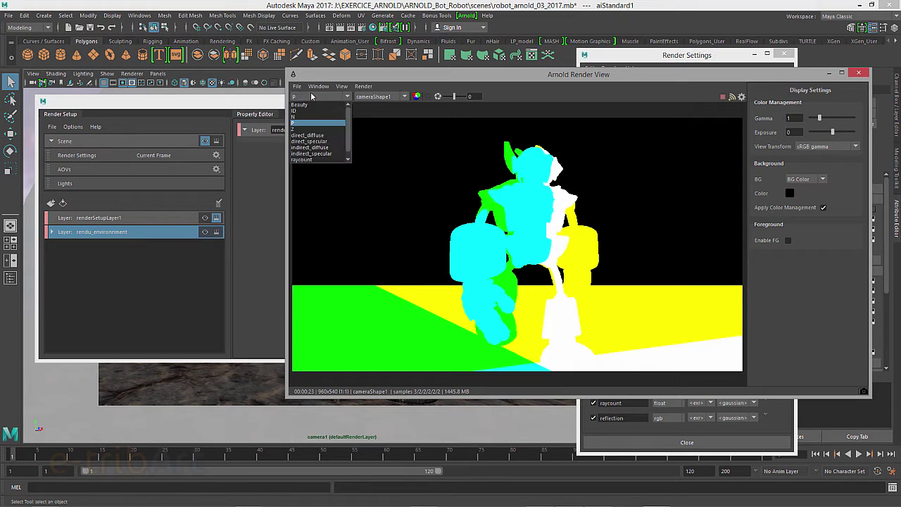
pyautogui.click(310, 106)
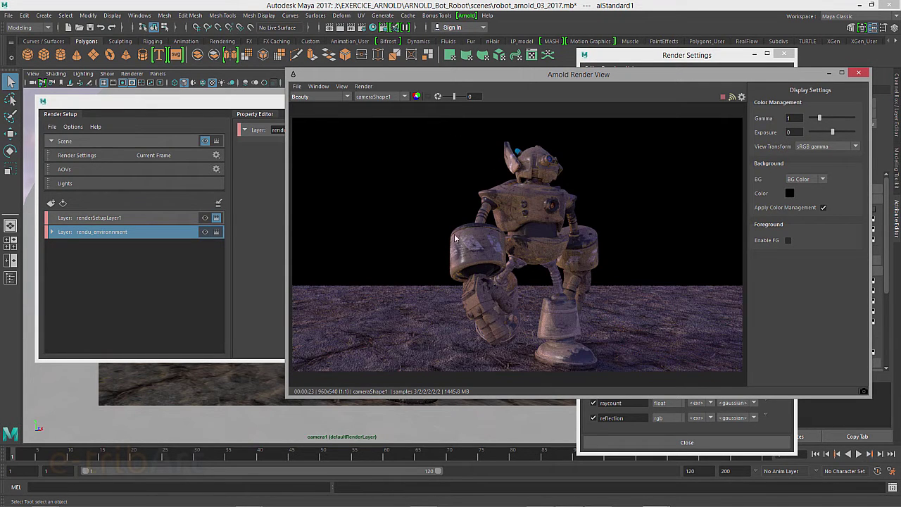
# Move the Render View, Render Setup and Render Settings windows aside to reveal the viewport
pyautogui.moveTo(401, 76); pyautogui.dragTo(900, 91)
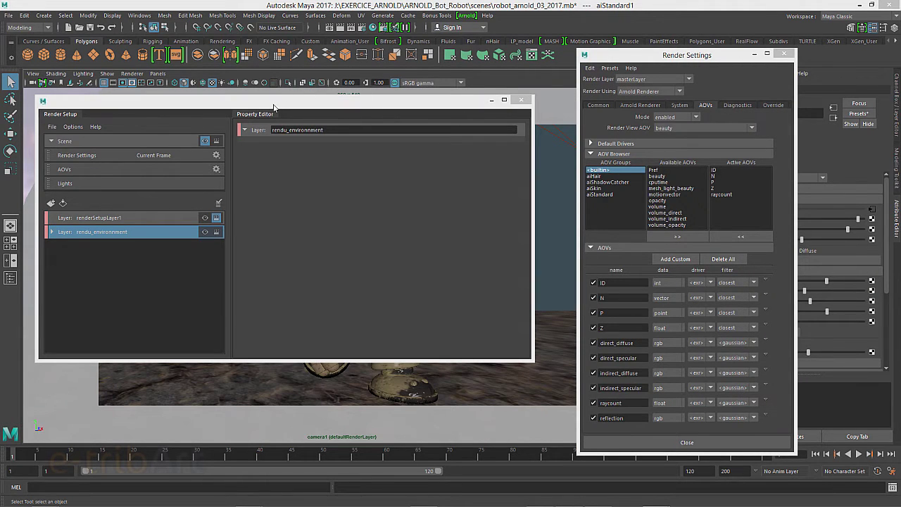
pyautogui.moveTo(397, 98); pyautogui.dragTo(634, 141)
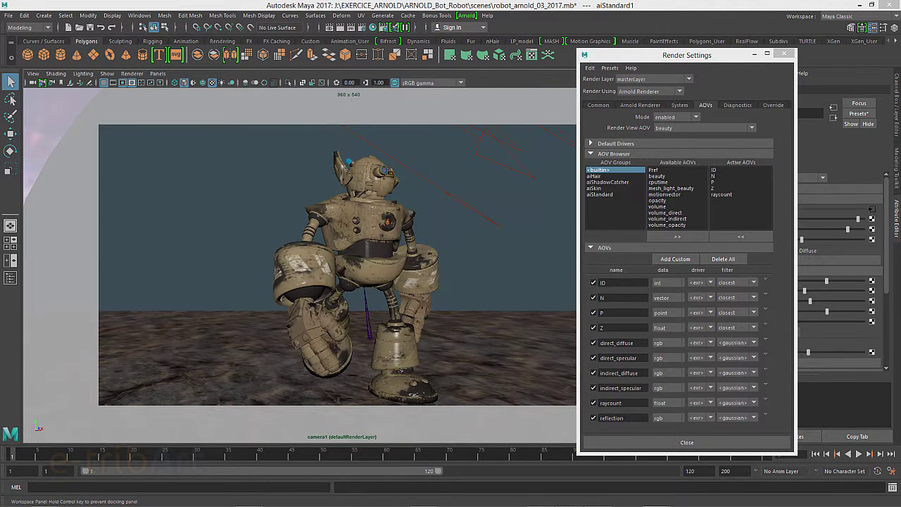
pyautogui.moveTo(678, 57); pyautogui.dragTo(900, 64)
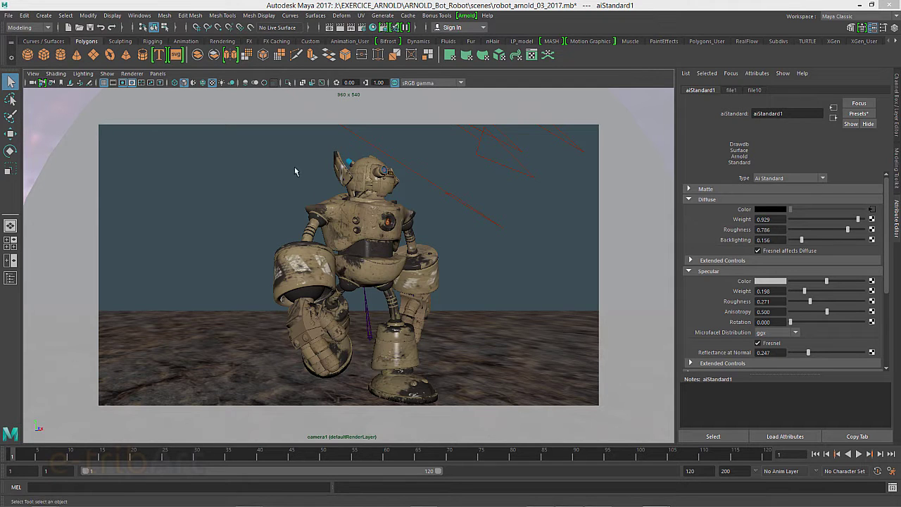
# Look through the persp camera, pull back outside the dome, and select aiSkyDomeLight1 (intensity 1.948)
pyautogui.click(154, 75)
pyautogui.moveTo(174, 83)
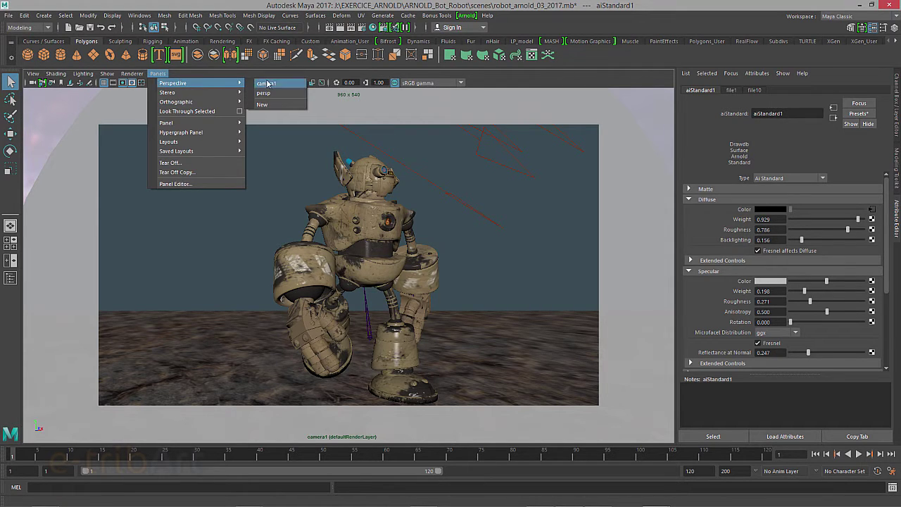
pyautogui.click(271, 91)
pyautogui.scroll(-5, 279, 106)
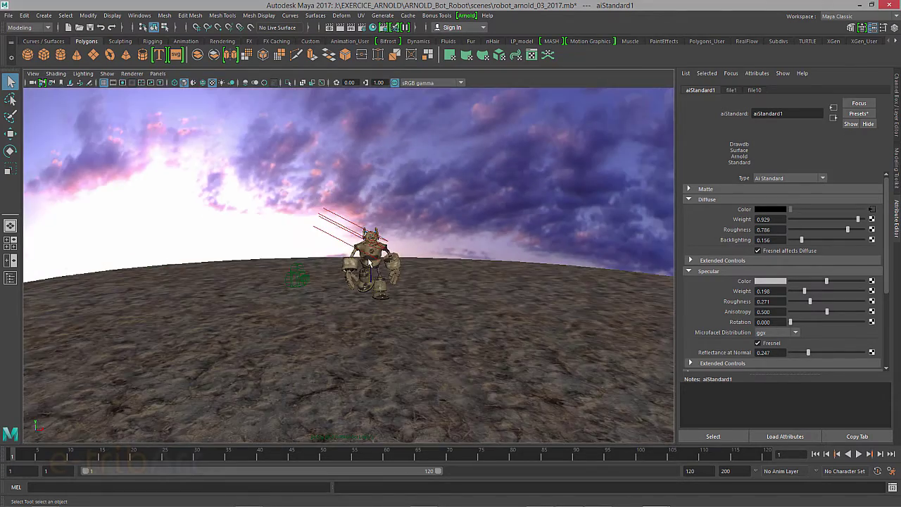
pyautogui.keyDown('alt'); pyautogui.moveTo(279, 106); pyautogui.dragTo(417, 272); pyautogui.keyUp('alt')
pyautogui.scroll(-4, 418, 271)
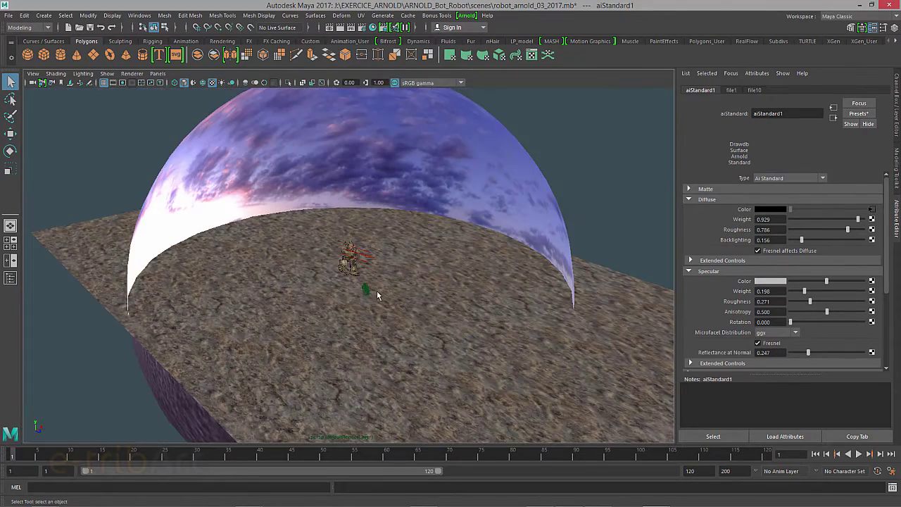
pyautogui.click(258, 159)
pyautogui.moveTo(305, 198)
pyautogui.keyDown('alt'); pyautogui.mouseDown()
pyautogui.moveTo(326, 199)
pyautogui.moveTo(338, 226)
pyautogui.mouseUp(); pyautogui.keyUp('alt')
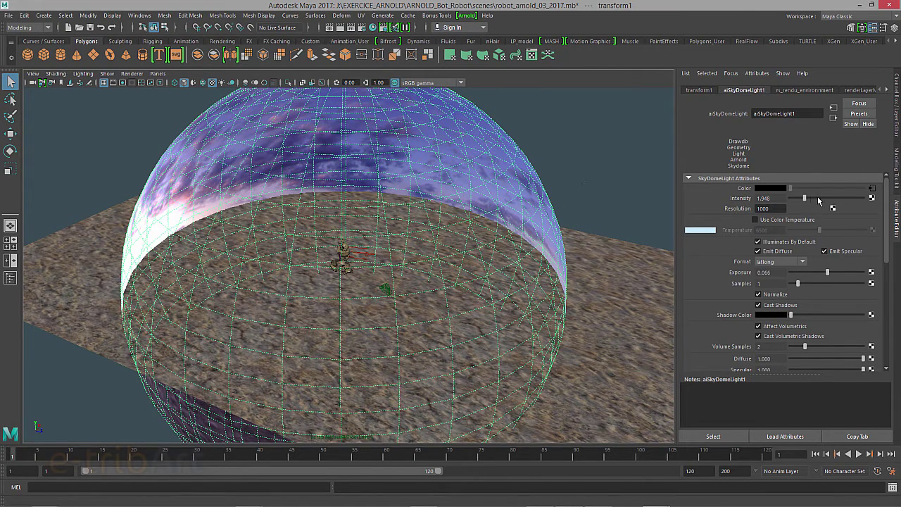
# Inspect the dome's HDR texture file7, then move in and select directionalLight1 (intensity 1.000)
pyautogui.click(873, 190)
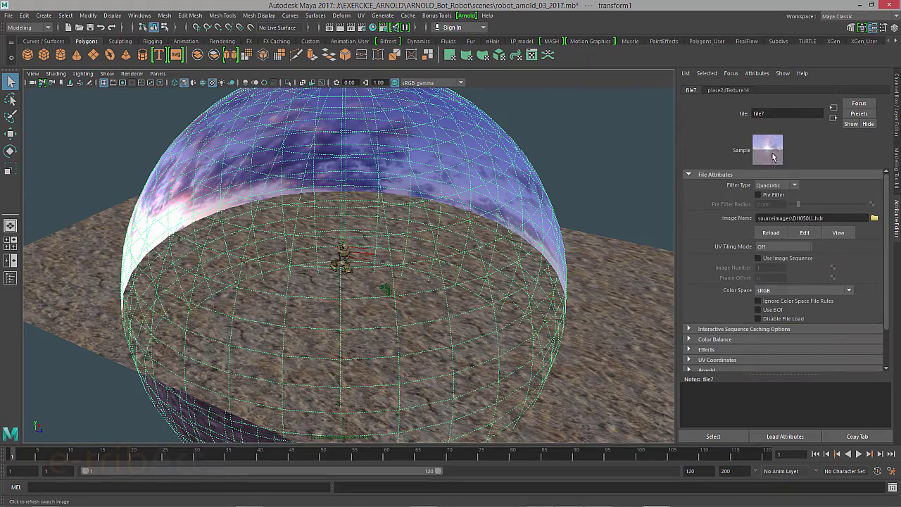
pyautogui.moveTo(366, 281)
pyautogui.keyDown('alt'); pyautogui.mouseDown()
pyautogui.moveTo(326, 223)
pyautogui.moveTo(417, 236)
pyautogui.moveTo(376, 253)
pyautogui.moveTo(287, 233)
pyautogui.moveTo(336, 255)
pyautogui.moveTo(410, 192)
pyautogui.mouseUp(); pyautogui.keyUp('alt')
pyautogui.scroll(5, 375, 254)
pyautogui.click(361, 250)
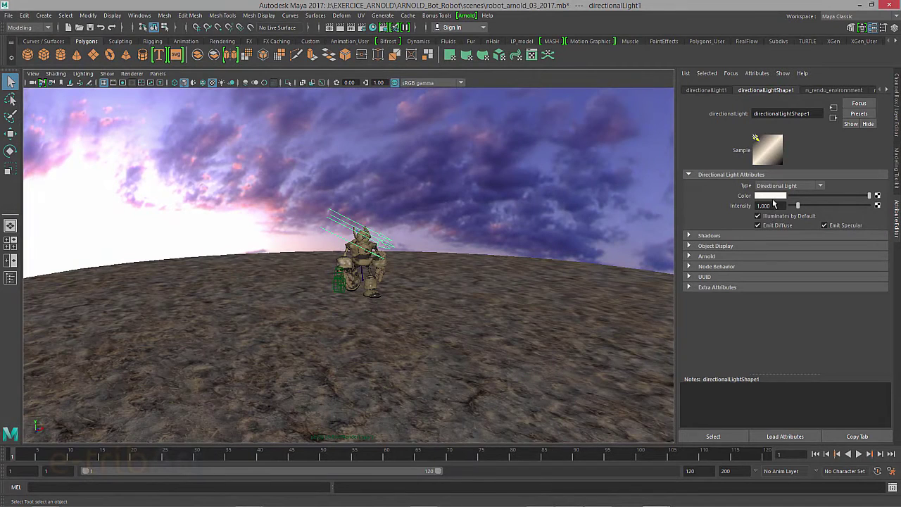
# Nudge the directional light colour's saturation slightly and switch the viewport back to camera1
pyautogui.click(772, 196)
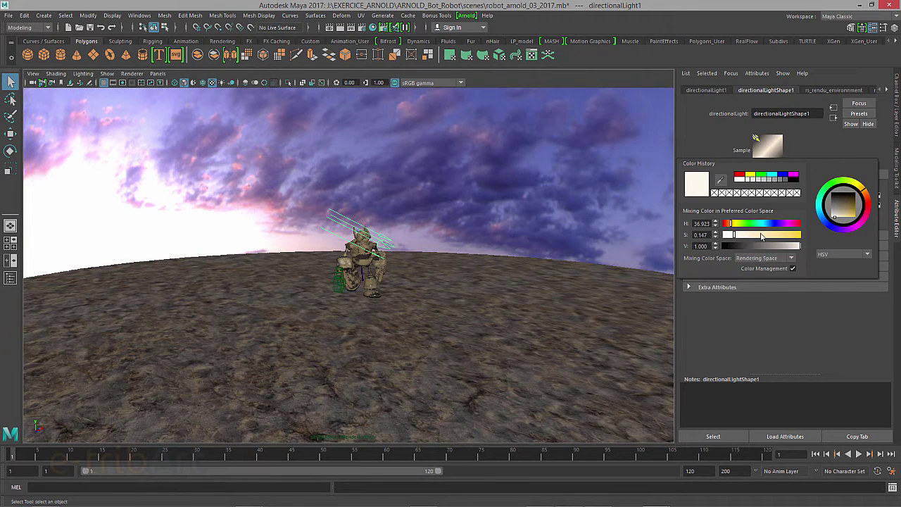
pyautogui.moveTo(743, 237); pyautogui.dragTo(747, 237)
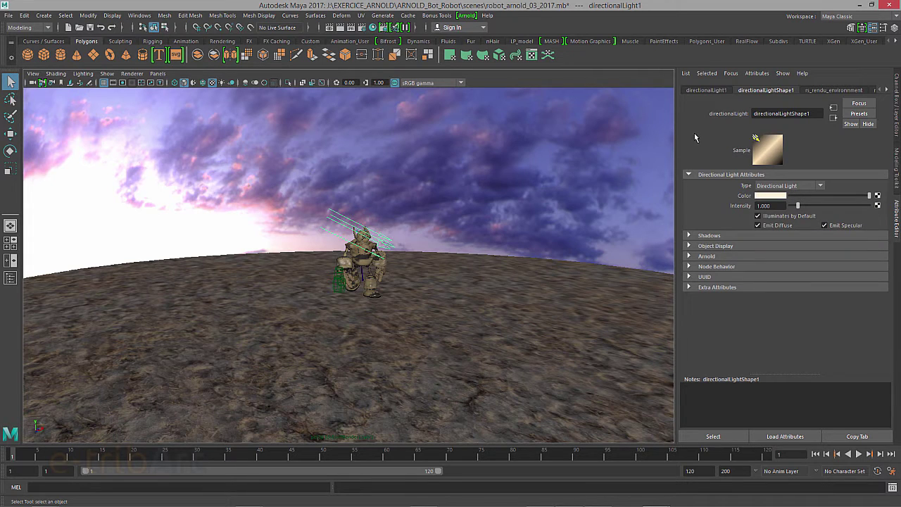
pyautogui.click(155, 73)
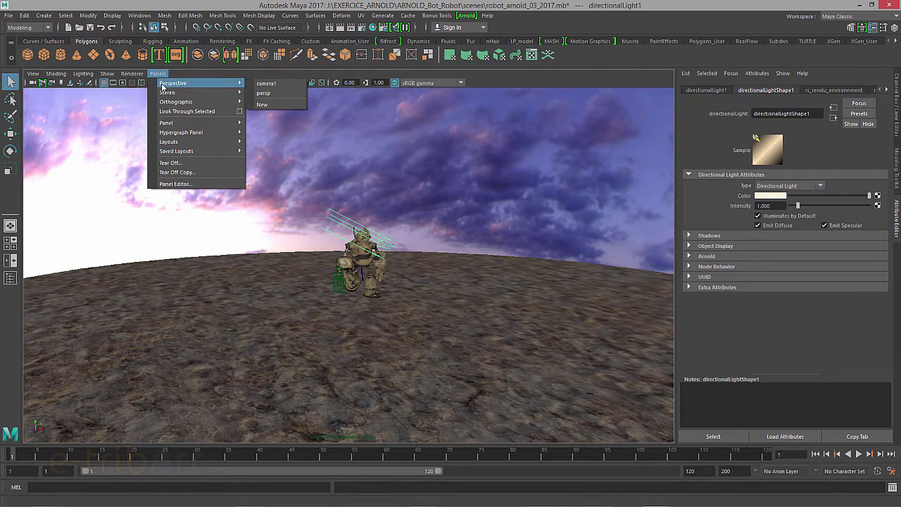
pyautogui.click(262, 84)
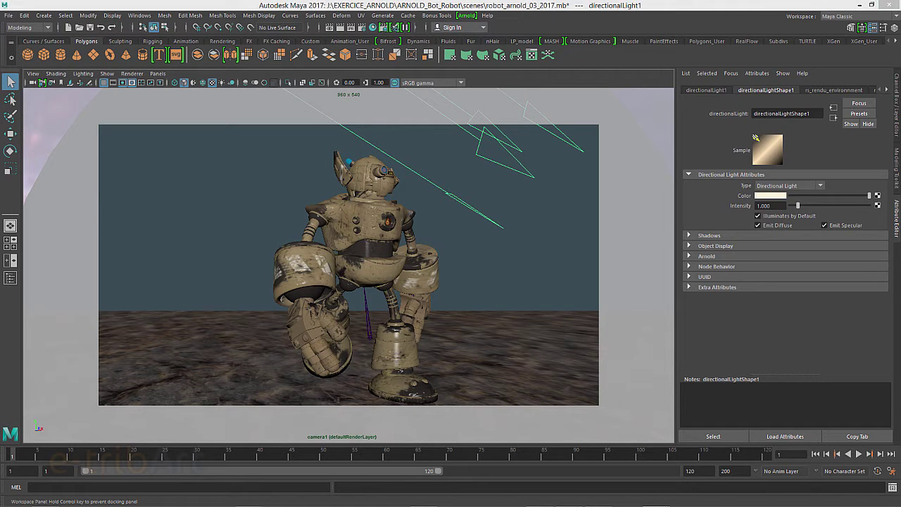
# Float Render Setup, make rendu_environnment the visible layer, and start an Arnold render
pyautogui.moveTo(774, 140)
pyautogui.mouseDown()
pyautogui.moveTo(168, 96)
pyautogui.moveTo(136, 104)
pyautogui.mouseUp()
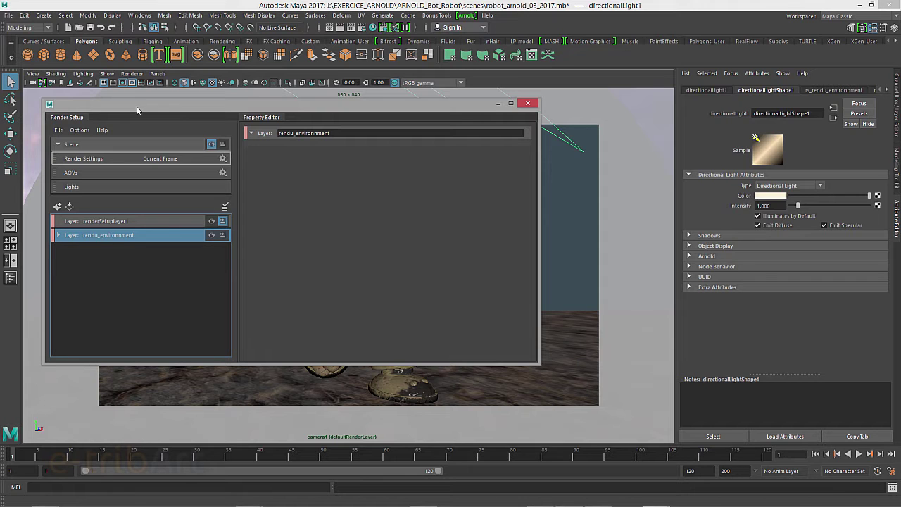
pyautogui.moveTo(102, 103)
pyautogui.mouseDown()
pyautogui.moveTo(579, 116)
pyautogui.moveTo(197, 87)
pyautogui.mouseUp()
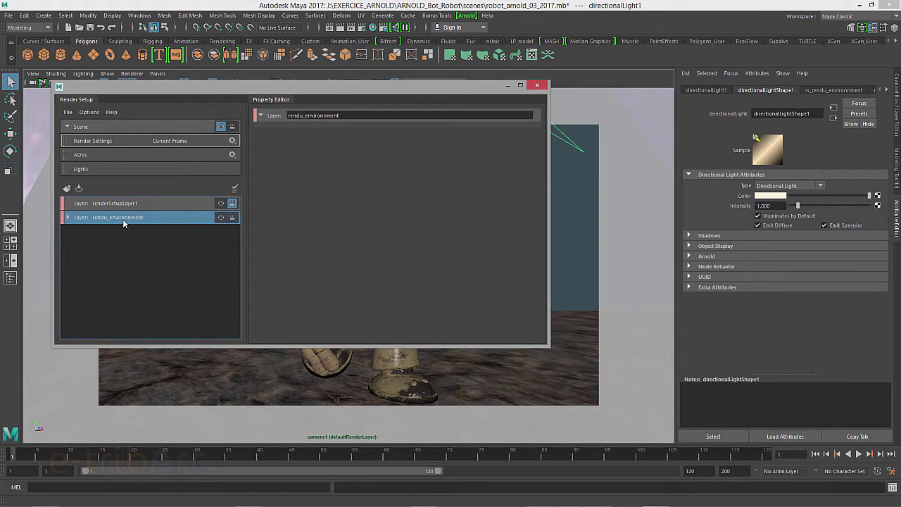
pyautogui.click(68, 217)
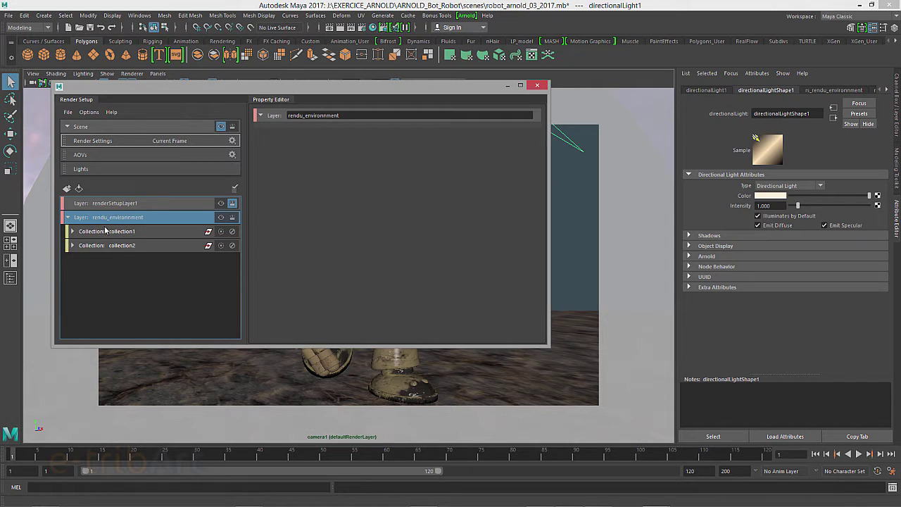
pyautogui.click(221, 217)
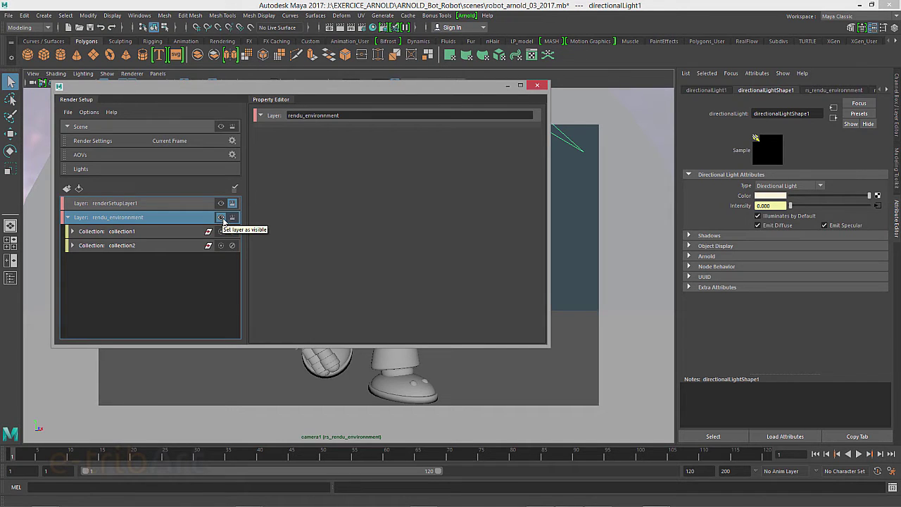
pyautogui.click(468, 16)
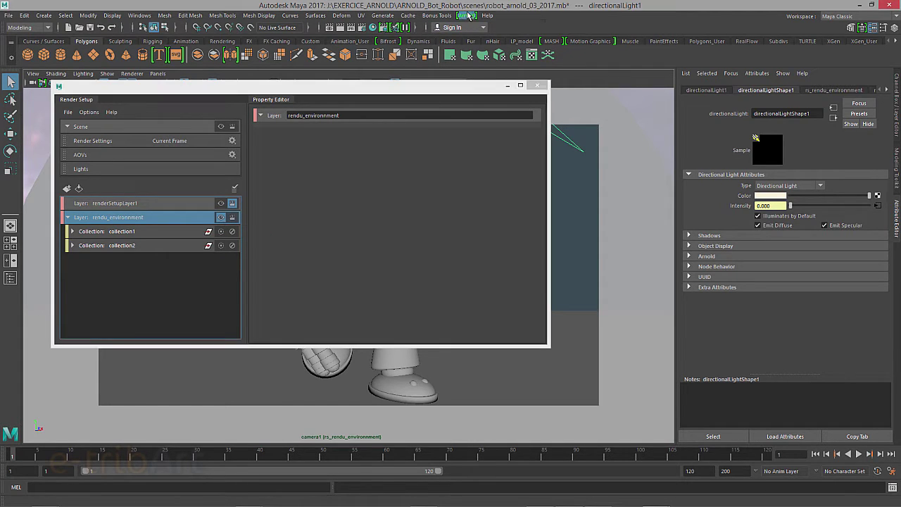
pyautogui.click(469, 15)
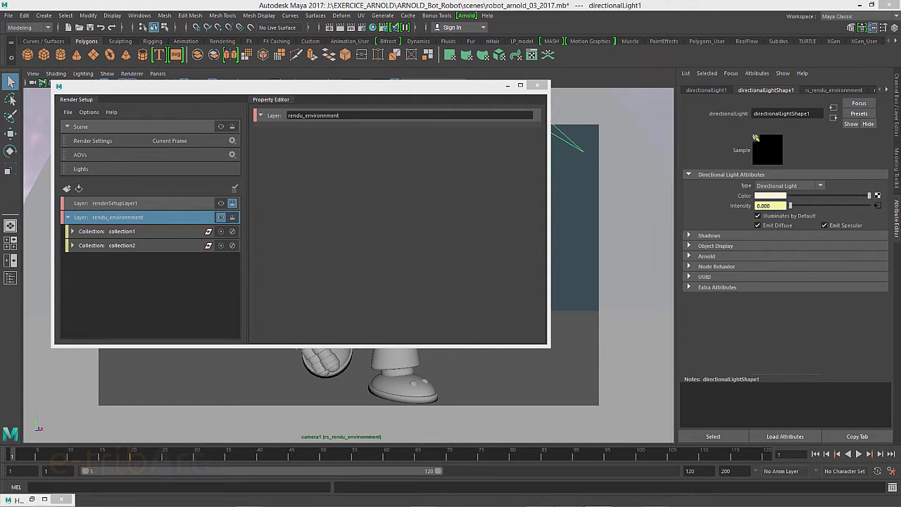
# Enlarge the Arnold Render View and inspect collection1_shadingEngines' shader override
pyautogui.moveTo(643, 98); pyautogui.dragTo(543, 38)
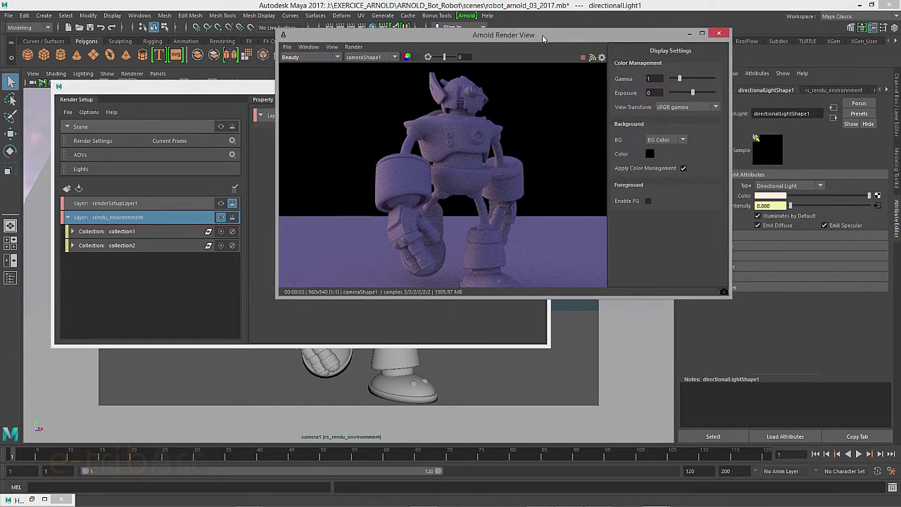
pyautogui.moveTo(733, 299)
pyautogui.mouseDown()
pyautogui.moveTo(831, 357)
pyautogui.moveTo(858, 345)
pyautogui.mouseUp()
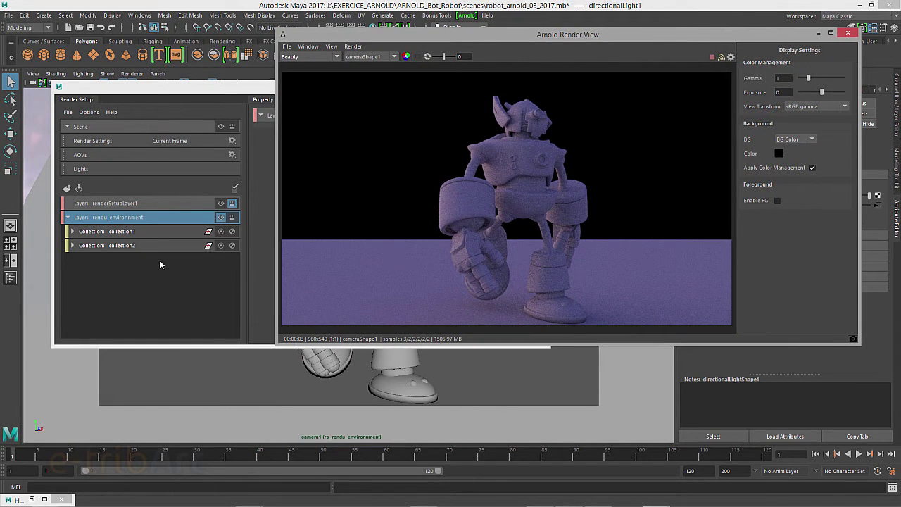
pyautogui.click(72, 233)
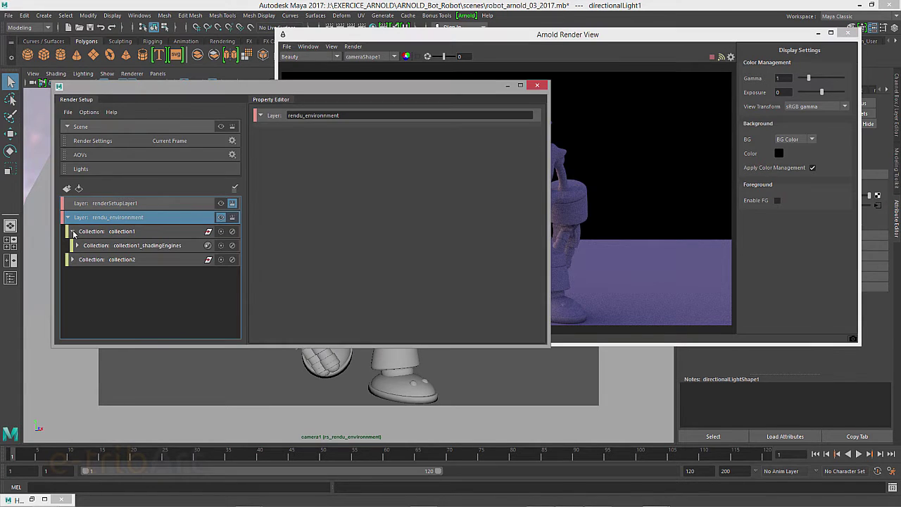
pyautogui.click(119, 246)
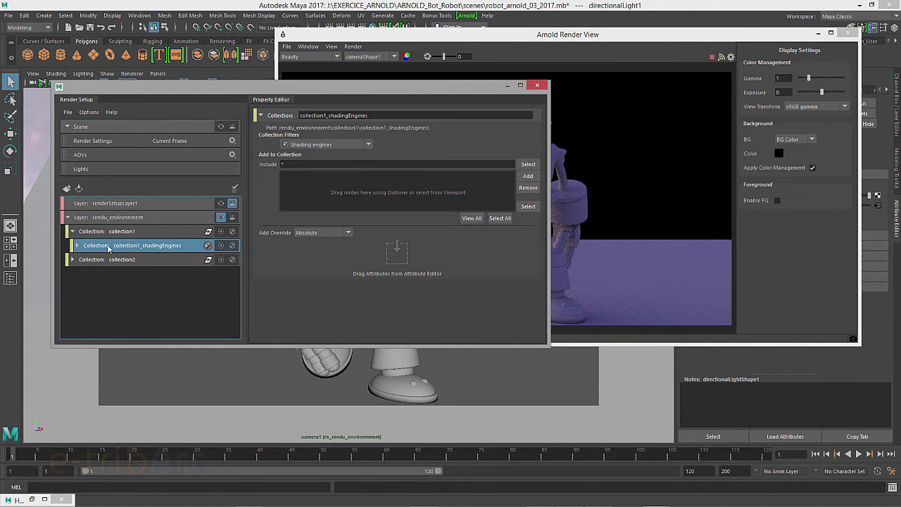
pyautogui.click(77, 245)
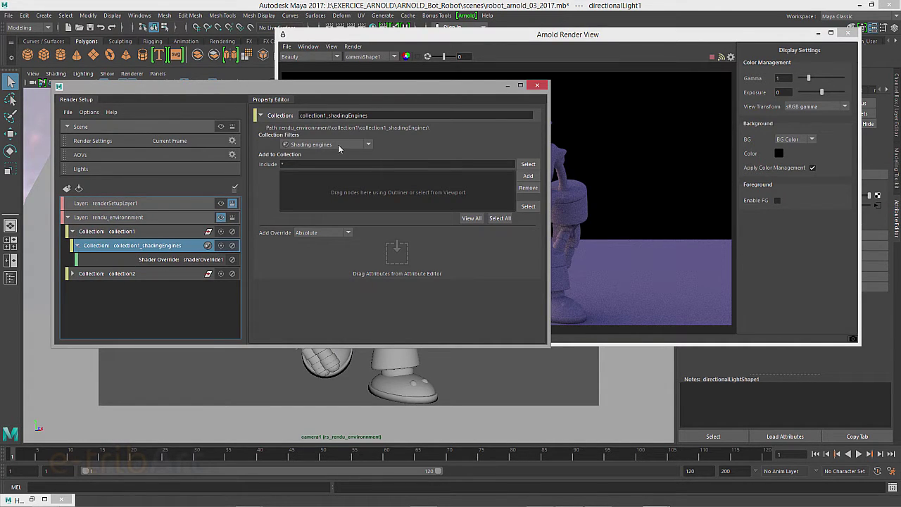
pyautogui.click(439, 37)
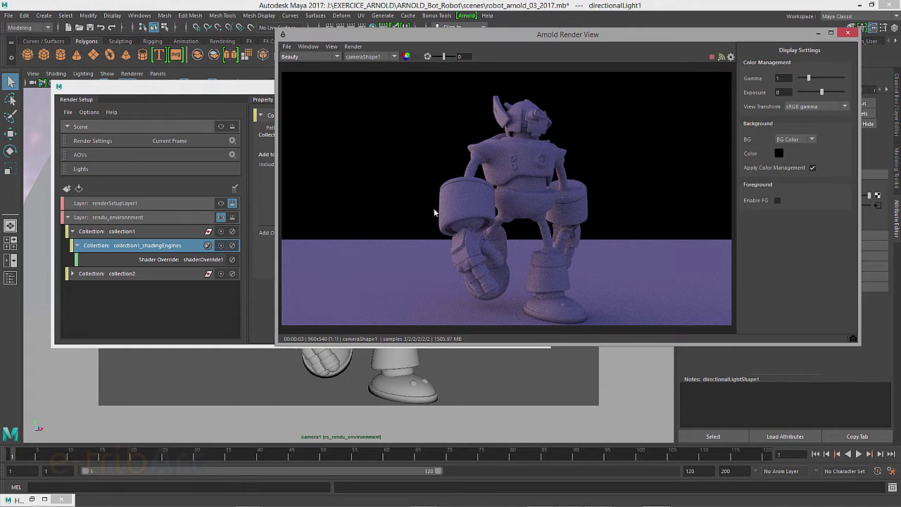
# Expand collection2 and collection3 to inspect the light intensity overrides: 0.000 and 1.284
pyautogui.click(73, 274)
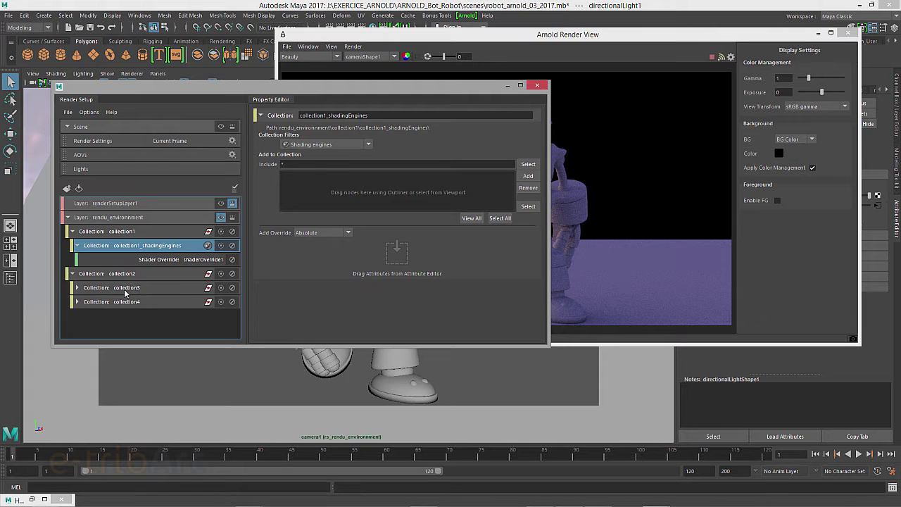
pyautogui.click(127, 292)
pyautogui.click(77, 288)
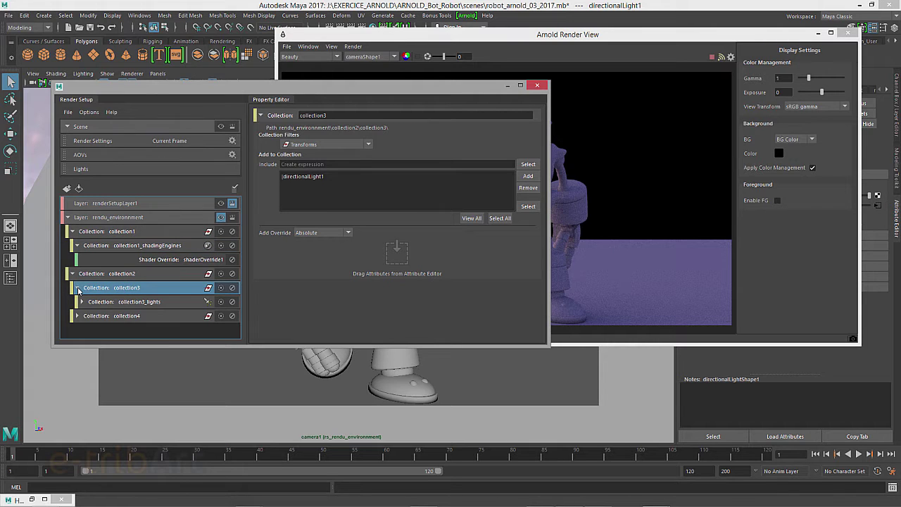
pyautogui.click(82, 302)
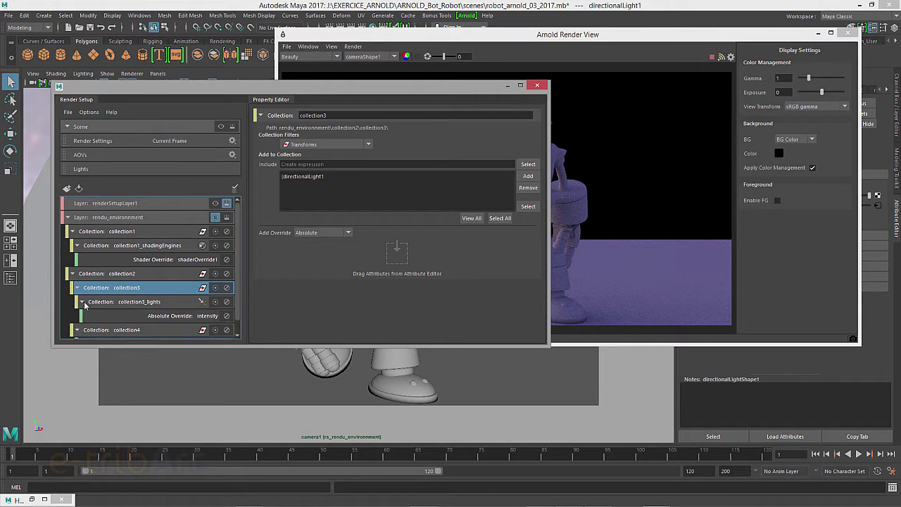
pyautogui.scroll(-1, 85, 305)
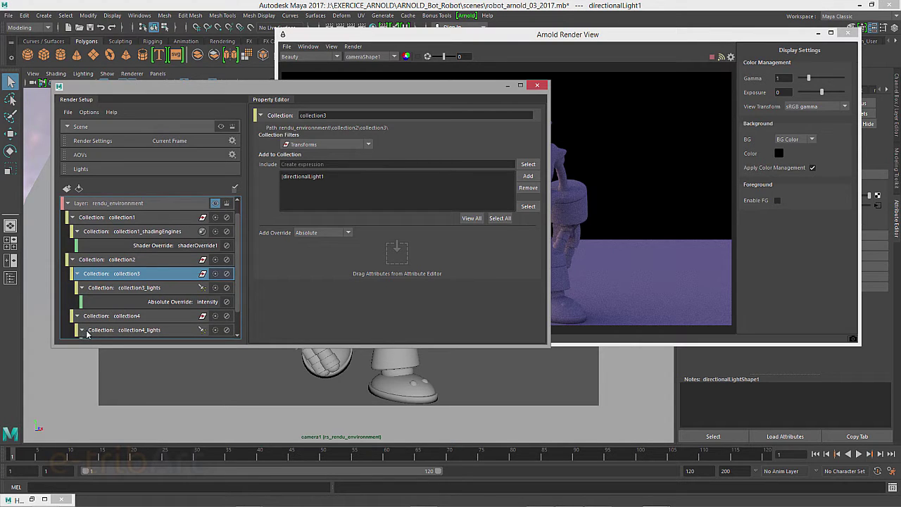
pyautogui.scroll(-2, 129, 329)
pyautogui.click(194, 278)
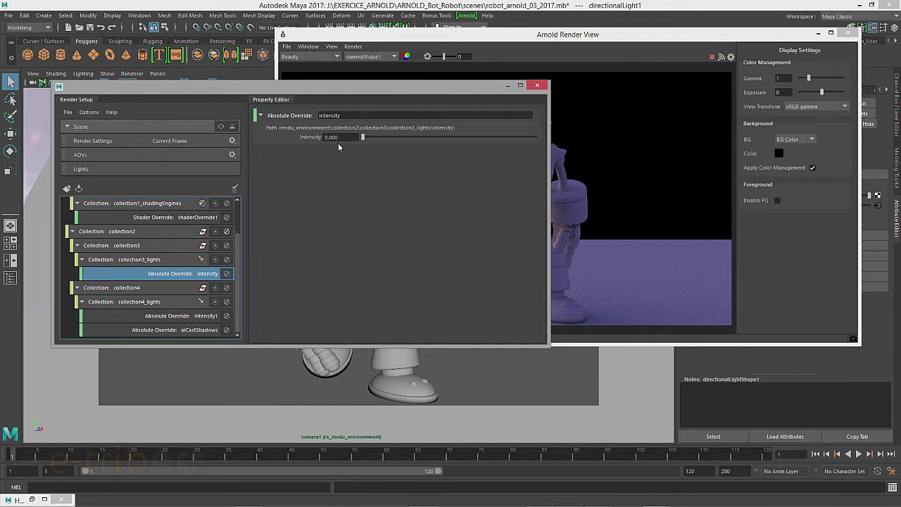
pyautogui.click(174, 318)
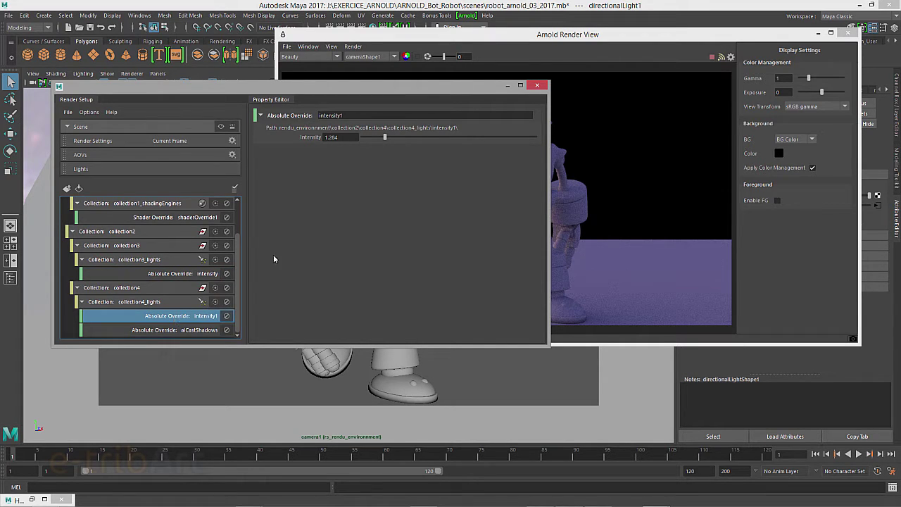
pyautogui.moveTo(401, 40); pyautogui.dragTo(438, 40)
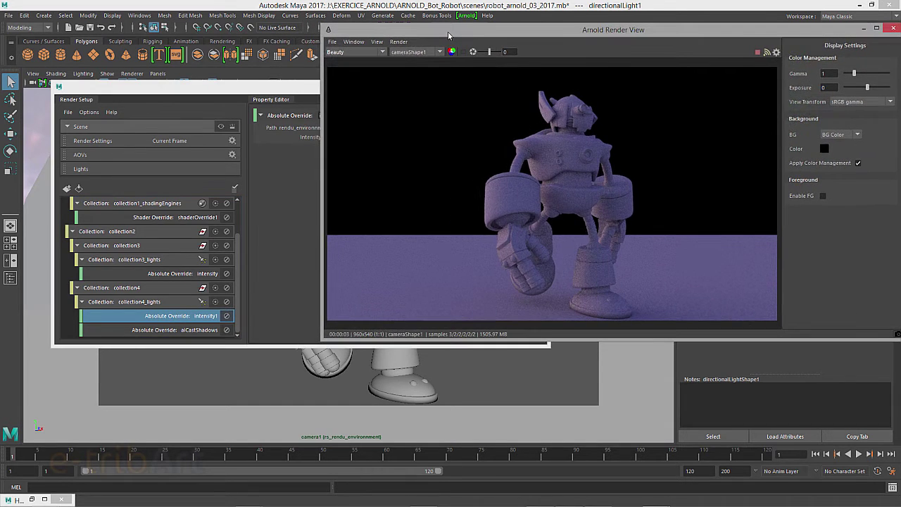
# Raise the intensity1 override to about 1.776 and check the brighter render
pyautogui.moveTo(289, 88); pyautogui.dragTo(256, 143)
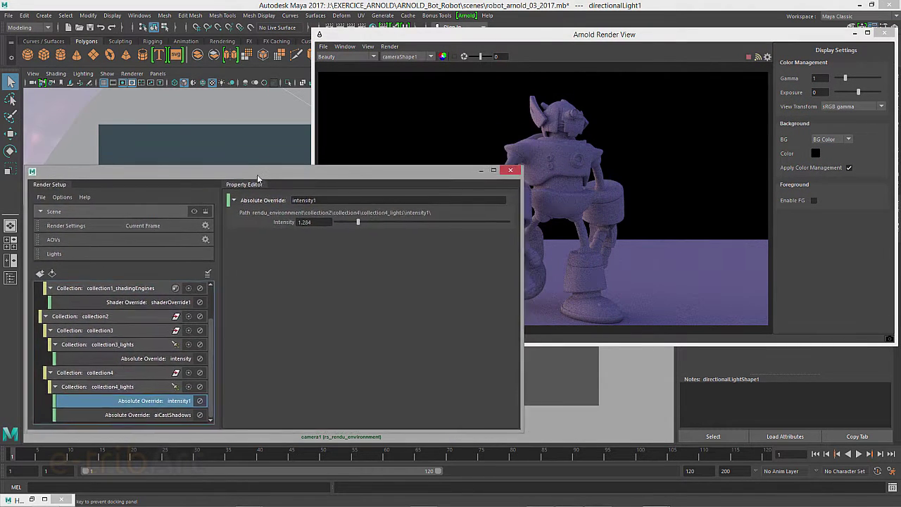
pyautogui.moveTo(345, 195); pyautogui.dragTo(363, 197)
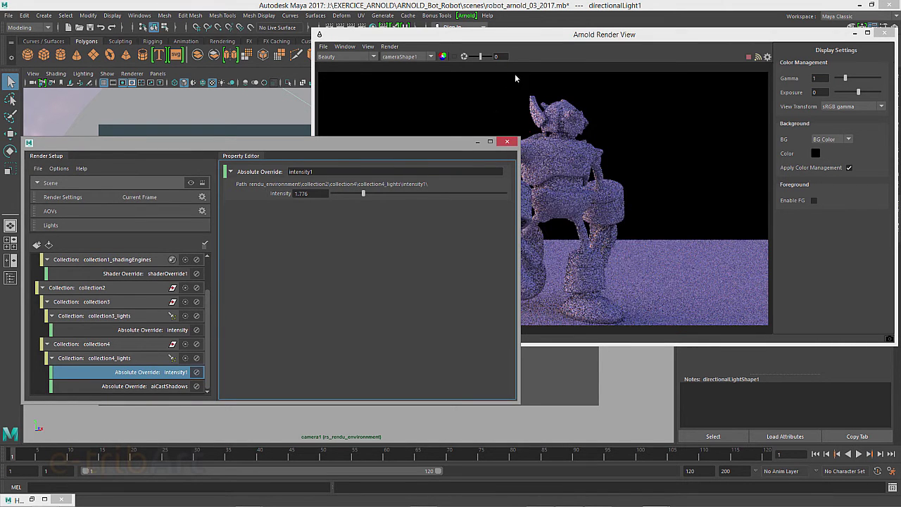
pyautogui.click(527, 212)
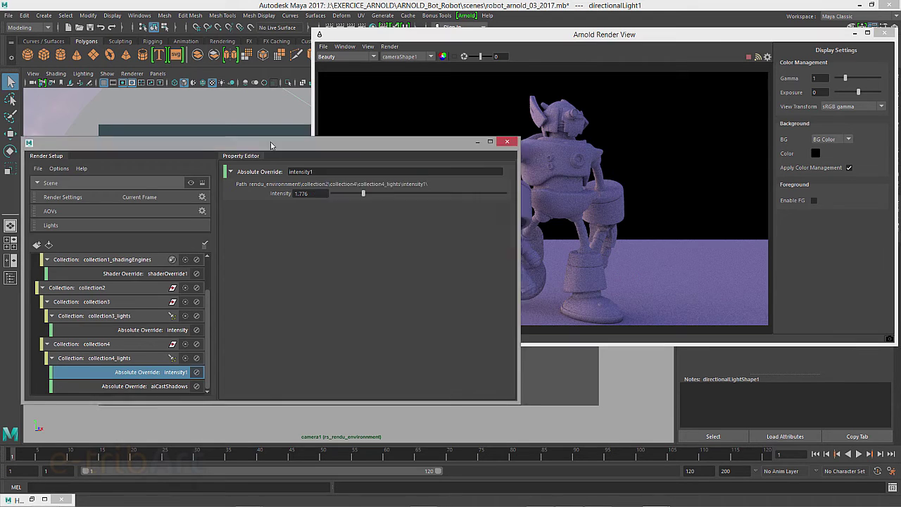
# Toggle the Ai Cast Shadows override off, compare the render, then re-enable it
pyautogui.moveTo(268, 148); pyautogui.dragTo(280, 116)
pyautogui.click(171, 356)
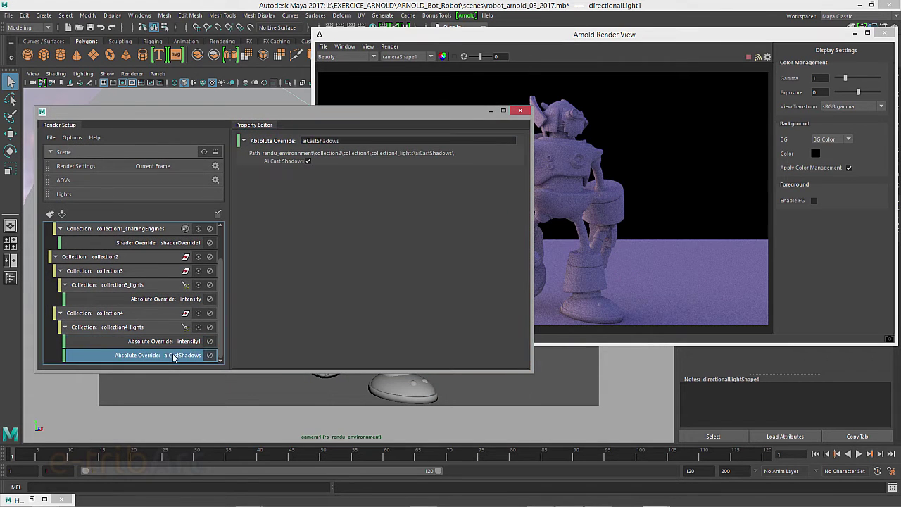
pyautogui.click(307, 161)
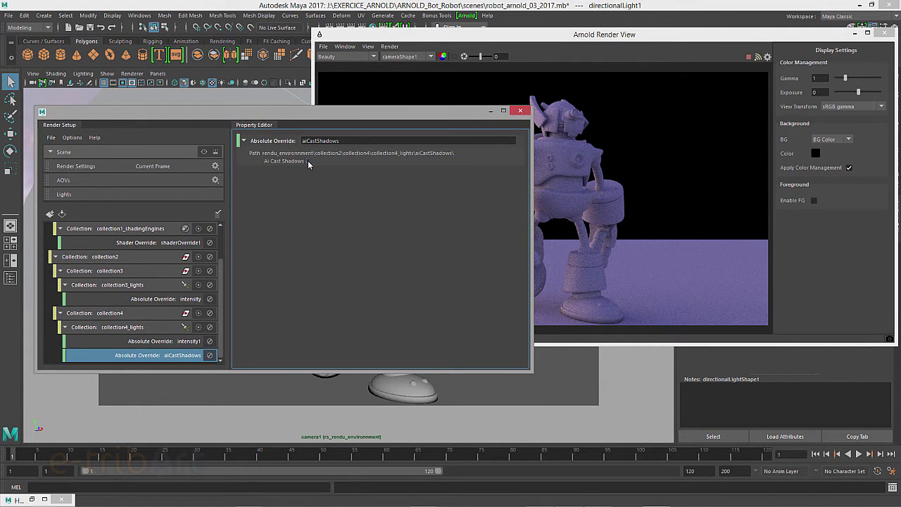
pyautogui.click(473, 42)
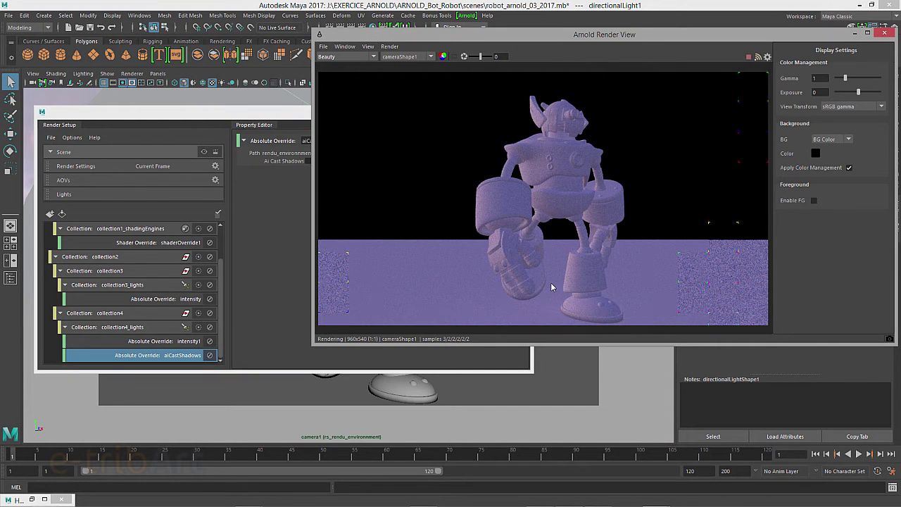
pyautogui.click(305, 164)
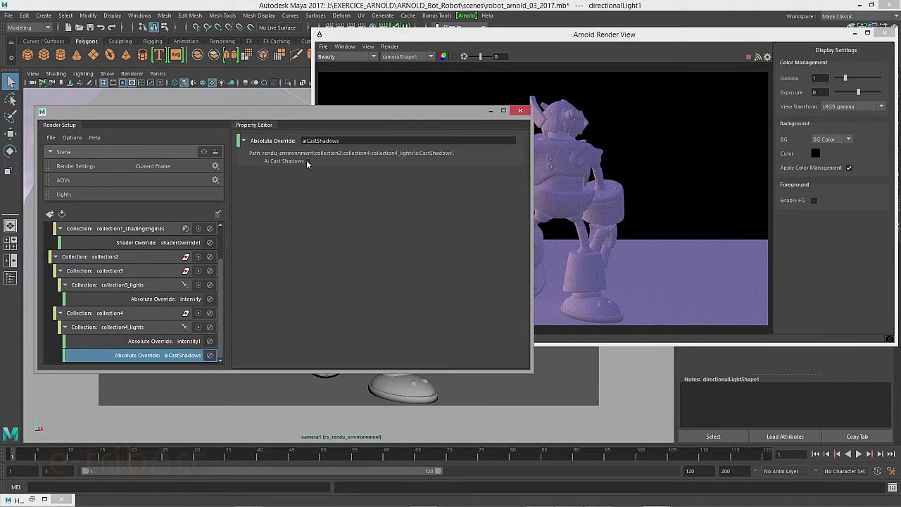
pyautogui.click(307, 161)
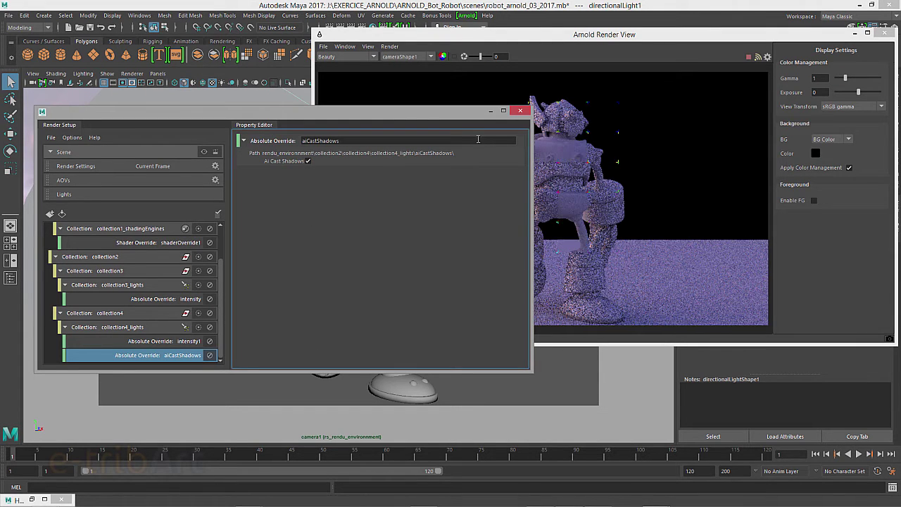
pyautogui.click(469, 43)
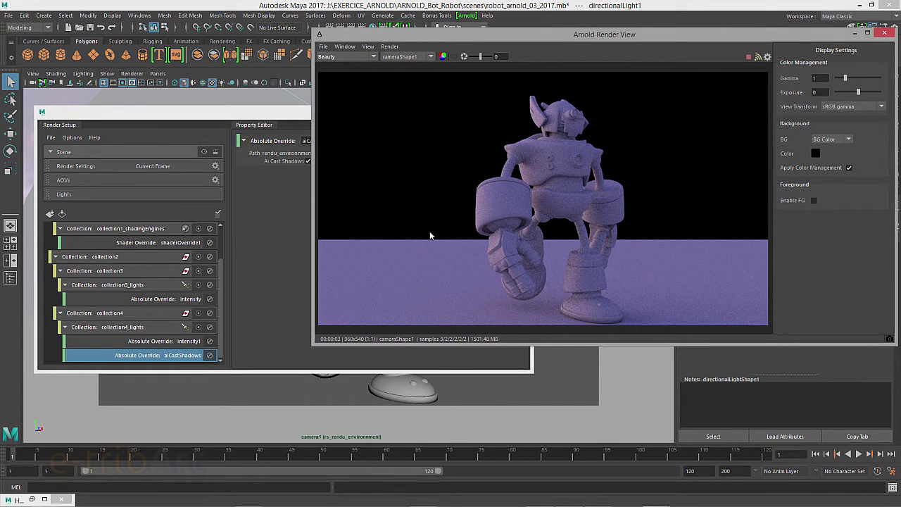
# Reposition Render Setup, scroll to the top, and collapse the rendu_environnment layer
pyautogui.moveTo(278, 115)
pyautogui.mouseDown()
pyautogui.moveTo(300, 99)
pyautogui.moveTo(302, 119)
pyautogui.mouseUp()
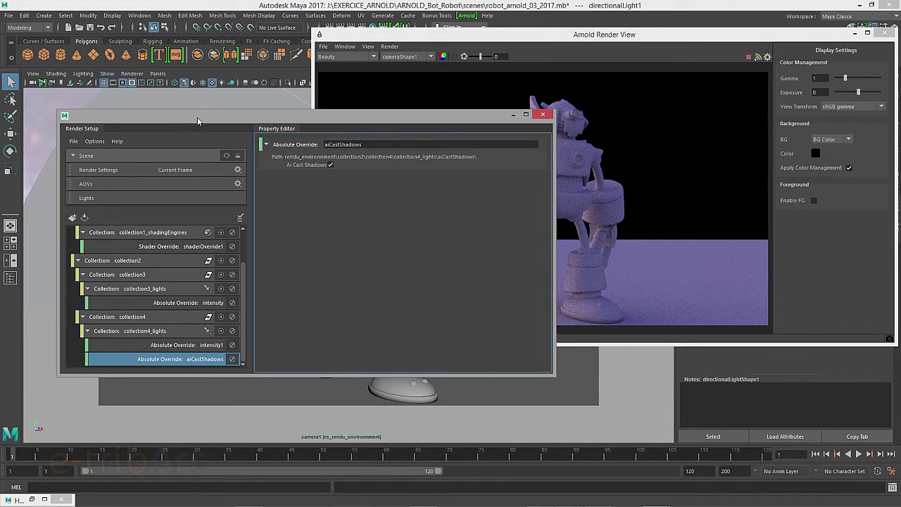
pyautogui.moveTo(198, 121); pyautogui.dragTo(207, 86)
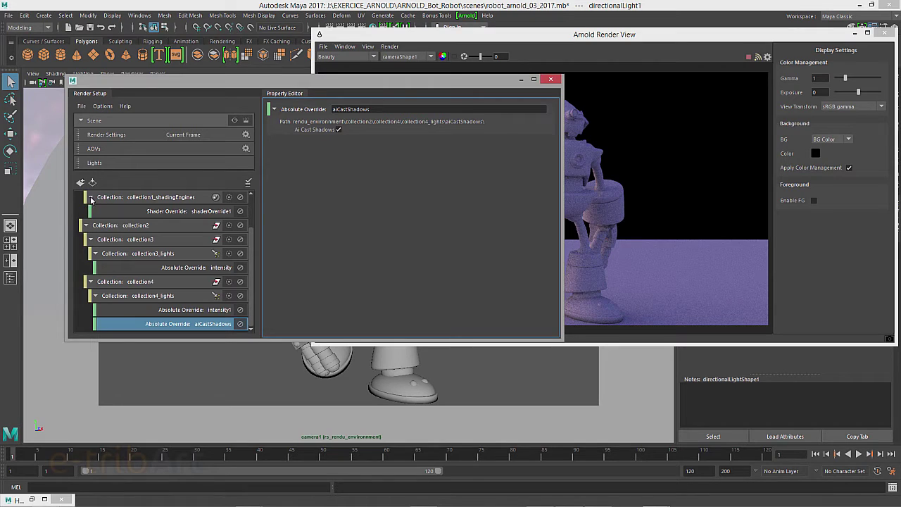
pyautogui.scroll(1, 161, 230)
pyautogui.click(81, 211)
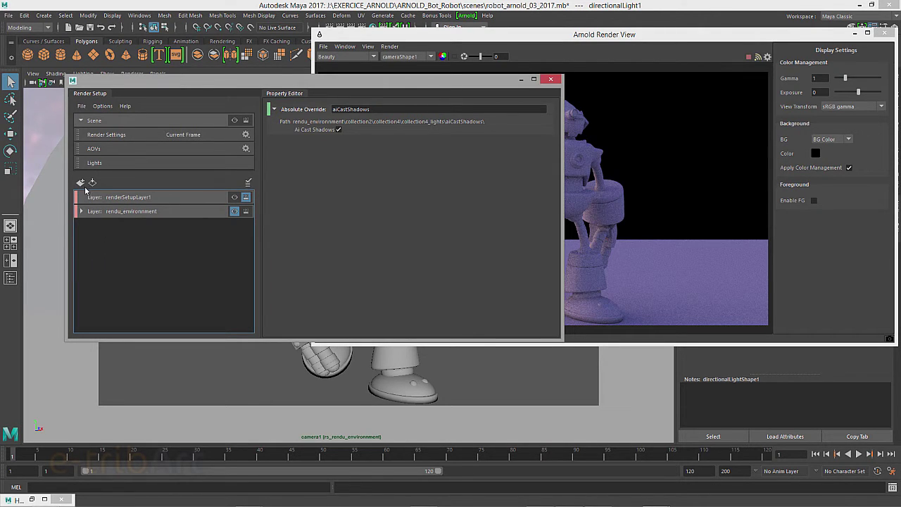
# Create a new render layer and rename it rendu_lum_direct
pyautogui.click(82, 185)
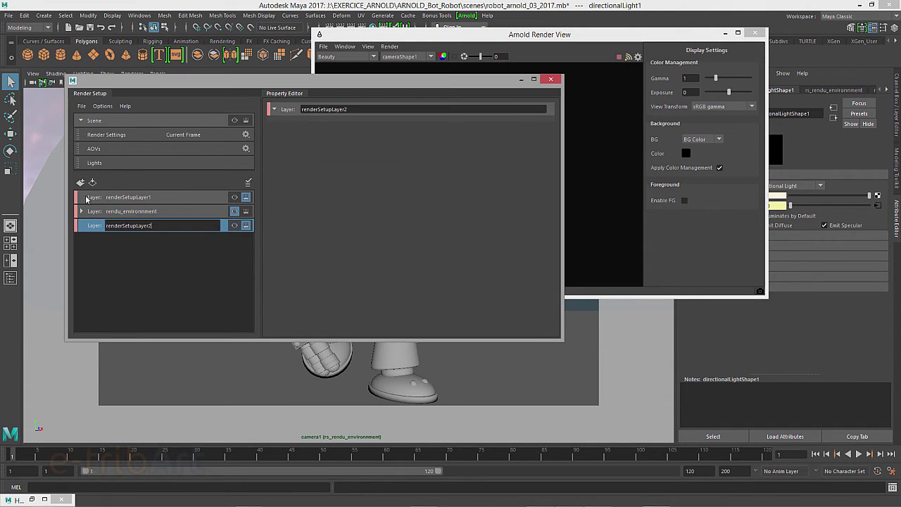
pyautogui.doubleClick(148, 225)
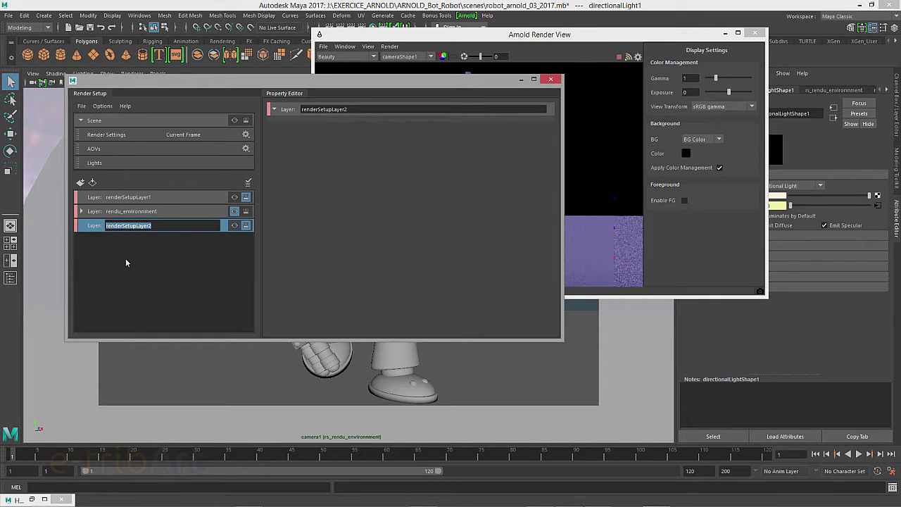
pyautogui.write('rendu_')
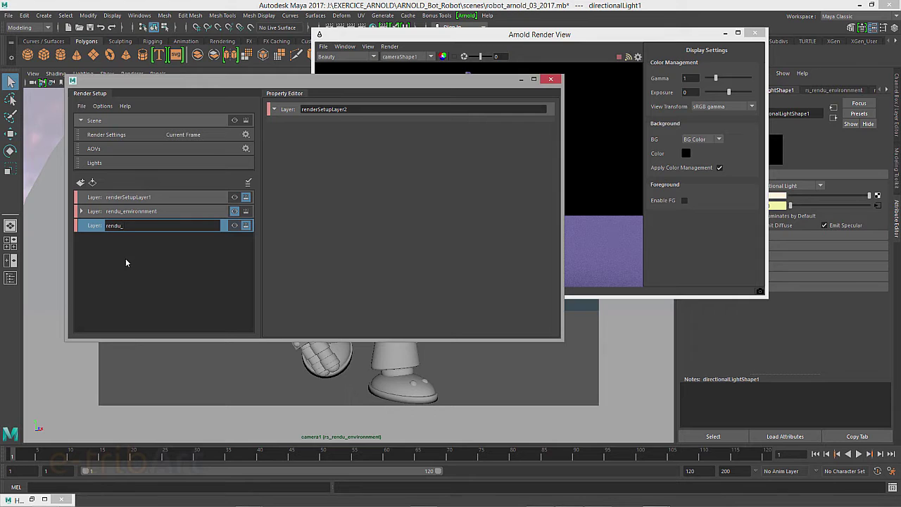
pyautogui.write('lum_')
pyautogui.write('direct')
pyautogui.press('Return')
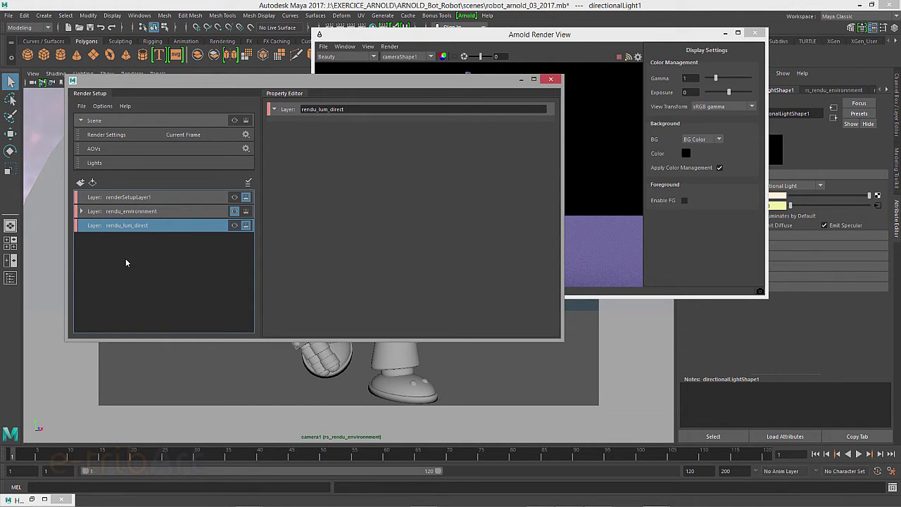
# Add a collection named 'object' to the rendu_lum_direct layer
pyautogui.rightClick(141, 227)
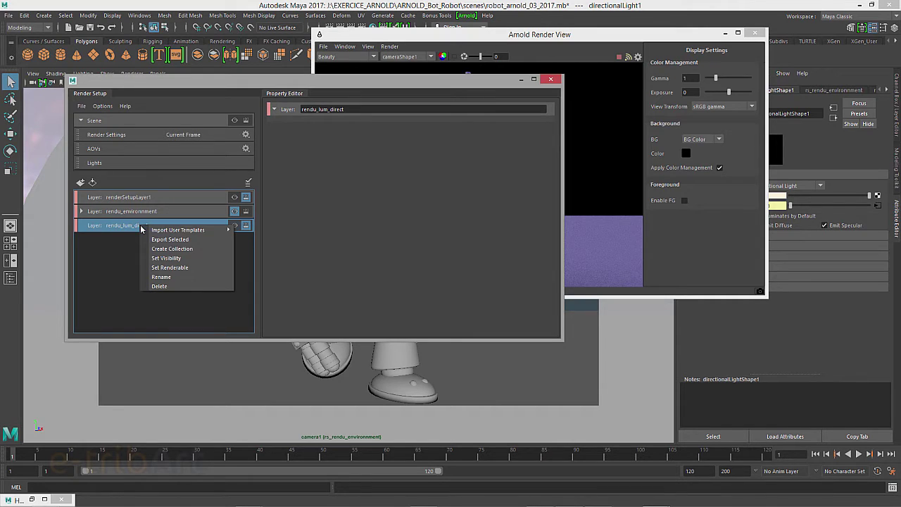
pyautogui.click(171, 249)
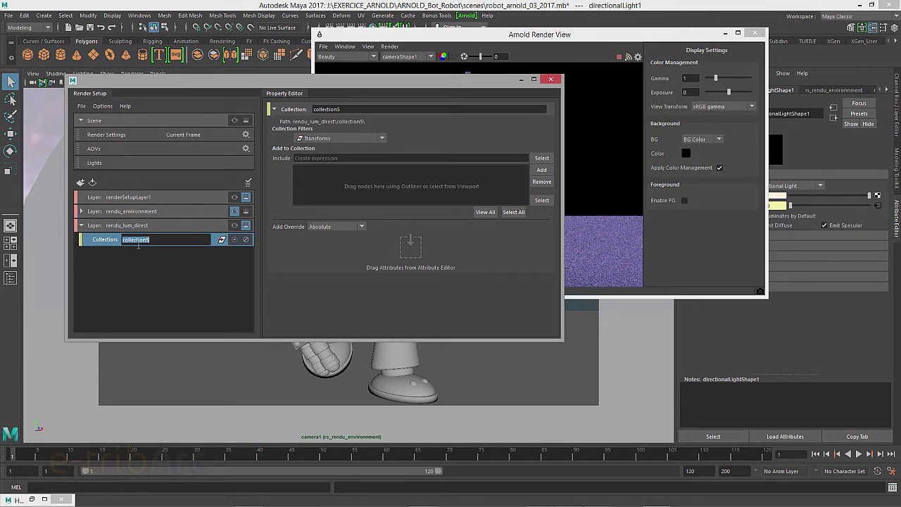
pyautogui.write('object')
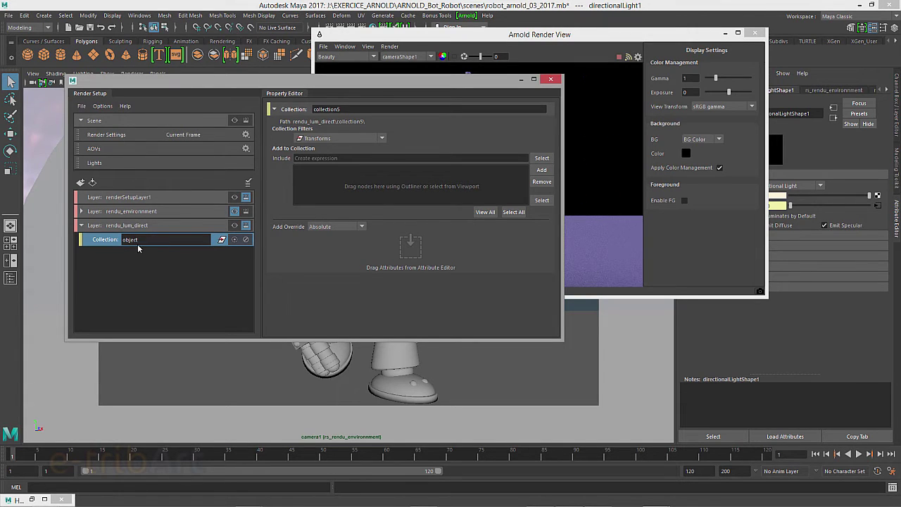
pyautogui.press('Return')
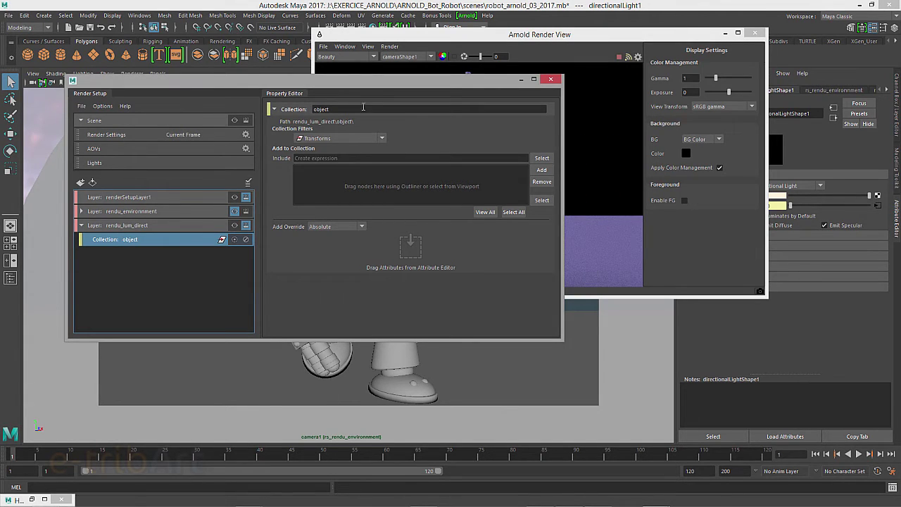
pyautogui.click(152, 17)
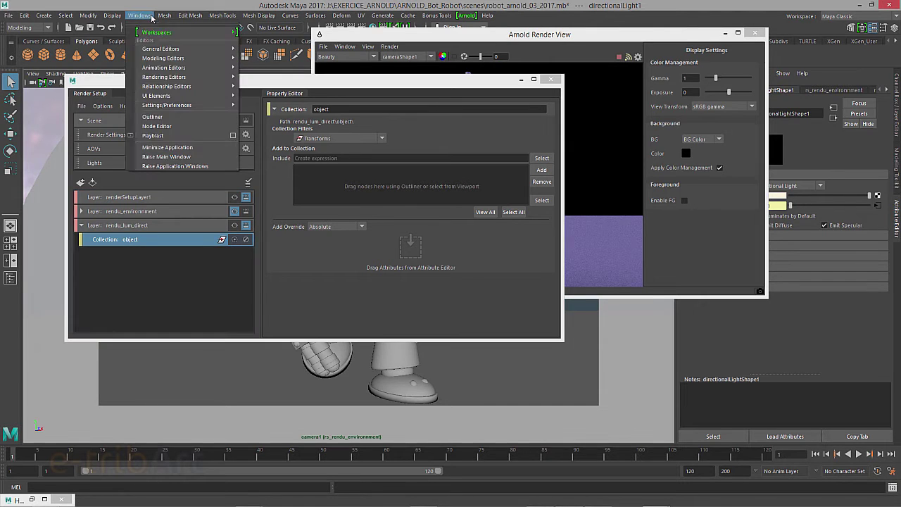
# Add robot and pPlane1 from the Outliner to the object collection, then make rendu_lum_direct visible
pyautogui.click(160, 118)
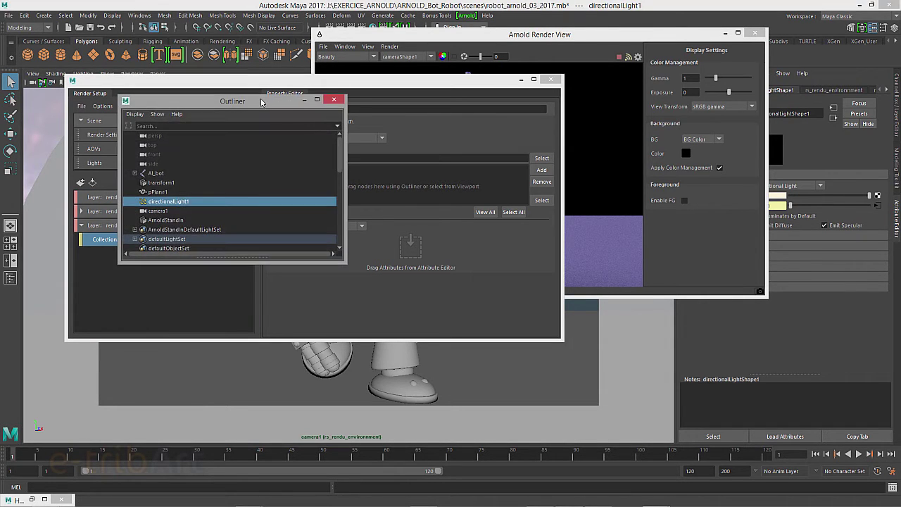
pyautogui.moveTo(232, 100); pyautogui.dragTo(471, 64)
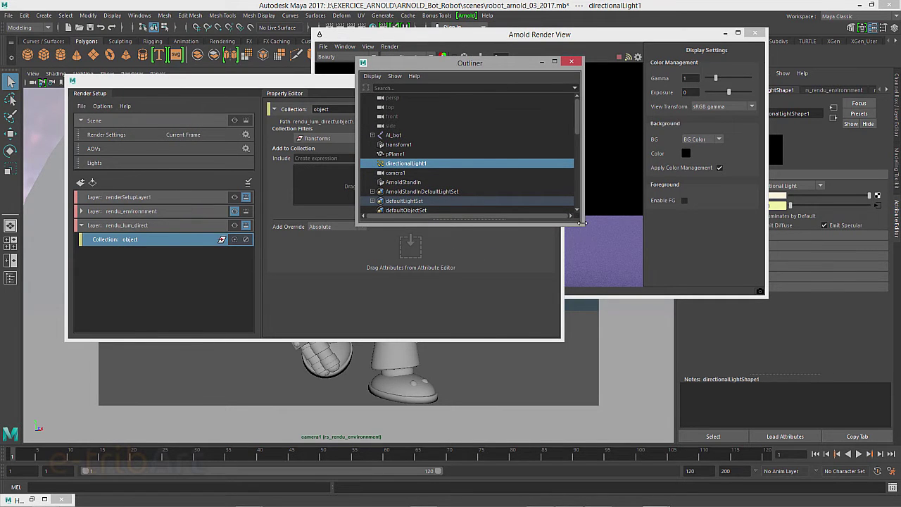
pyautogui.moveTo(582, 224)
pyautogui.mouseDown()
pyautogui.moveTo(538, 364)
pyautogui.moveTo(547, 295)
pyautogui.mouseUp()
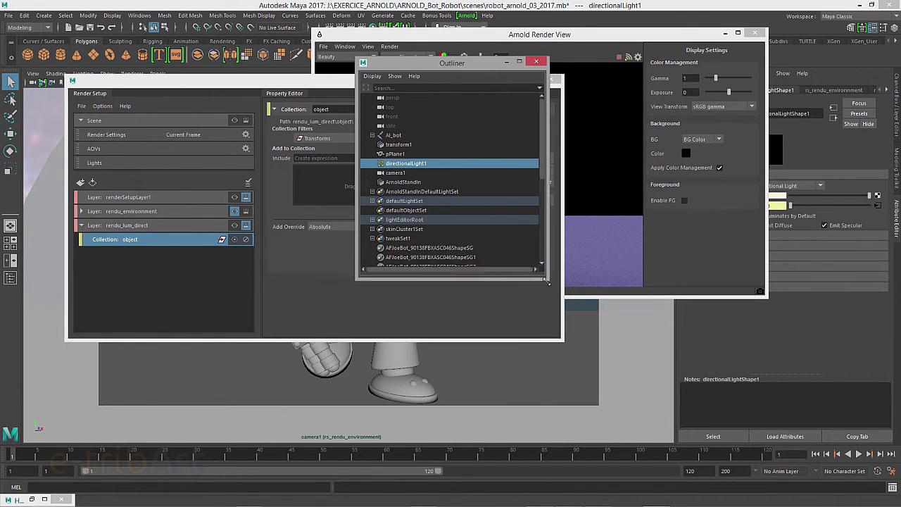
pyautogui.click(393, 153)
pyautogui.click(373, 135)
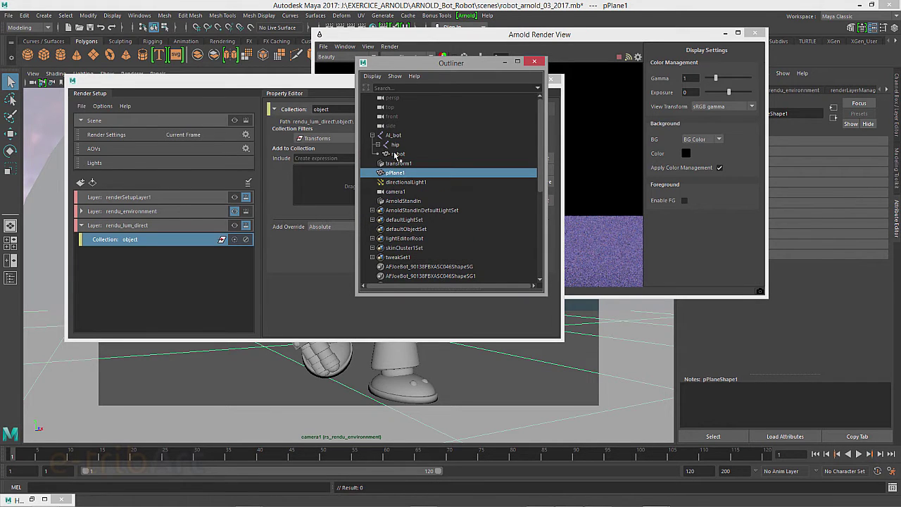
pyautogui.keyDown('ctrl'); pyautogui.click(397, 155); pyautogui.keyUp('ctrl')
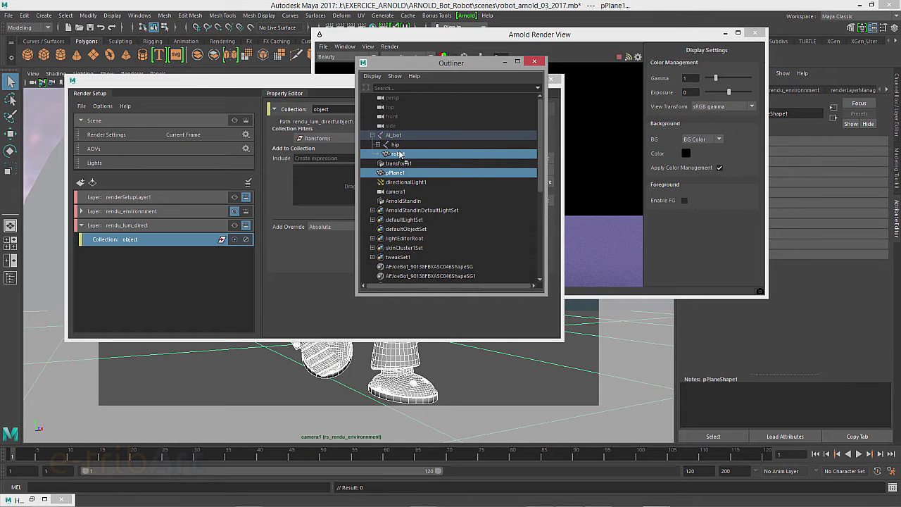
pyautogui.moveTo(398, 155); pyautogui.dragTo(319, 194)
pyautogui.click(319, 190)
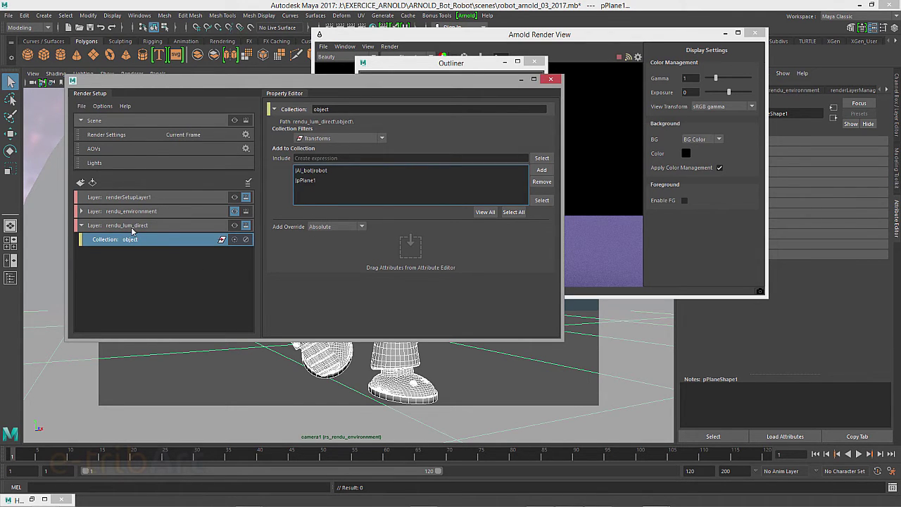
pyautogui.click(234, 226)
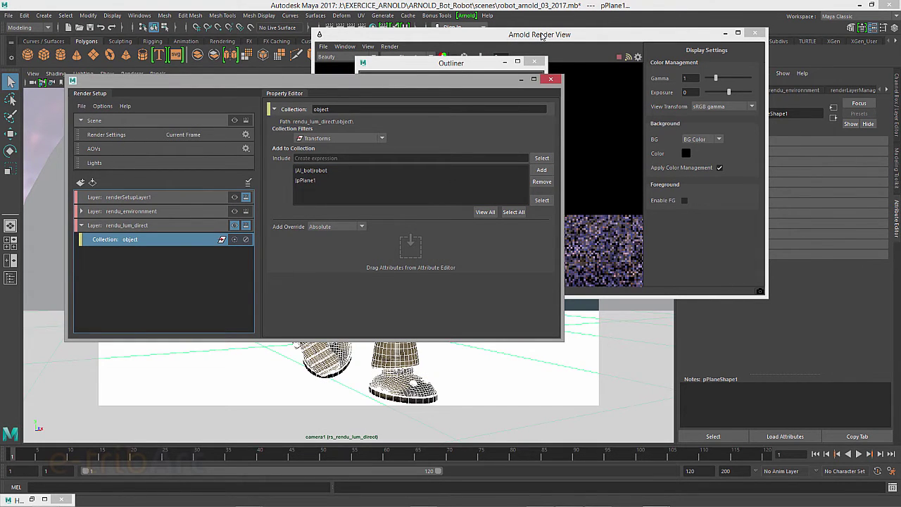
# Bring forward and enlarge the Arnold Render View, then select the rendu_lum_direct layer
pyautogui.moveTo(541, 35); pyautogui.dragTo(569, 41)
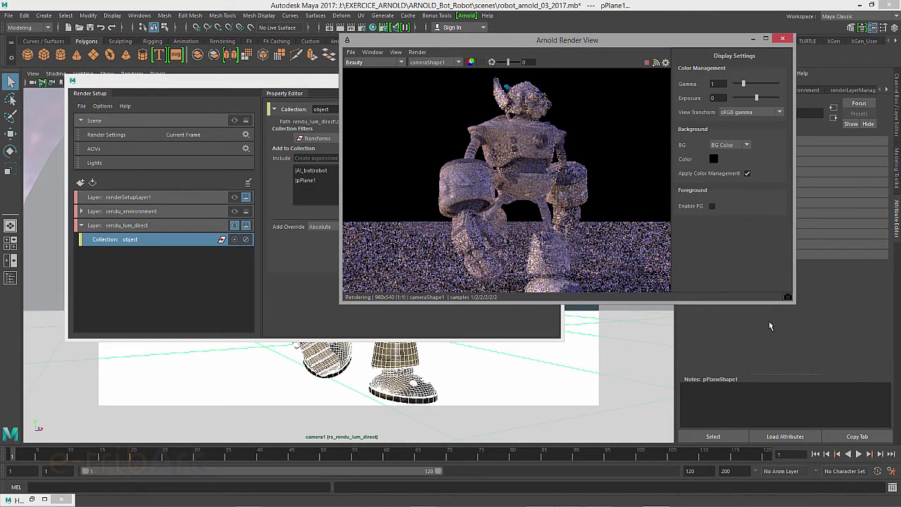
pyautogui.moveTo(794, 301)
pyautogui.mouseDown()
pyautogui.moveTo(885, 334)
pyautogui.moveTo(874, 343)
pyautogui.mouseUp()
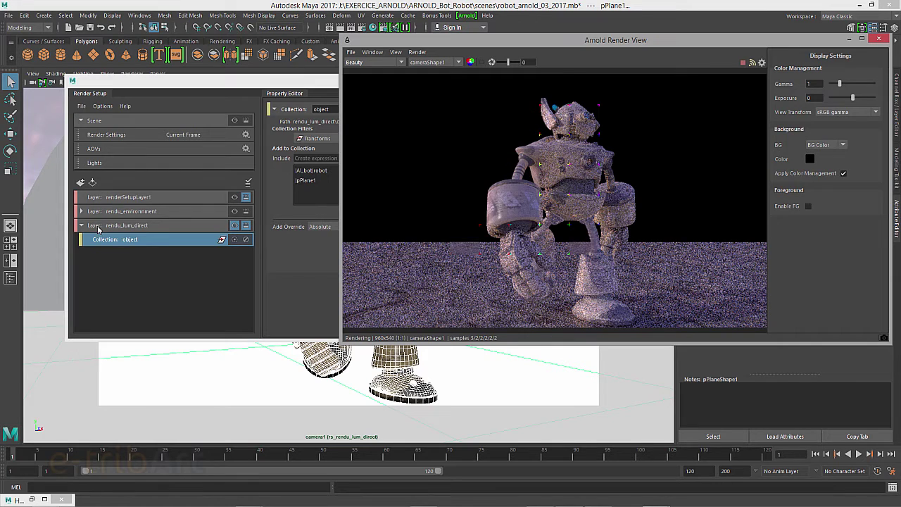
pyautogui.click(99, 229)
# Create a second collection in rendu_lum_direct named dome
pyautogui.rightClick(99, 228)
pyautogui.click(113, 242)
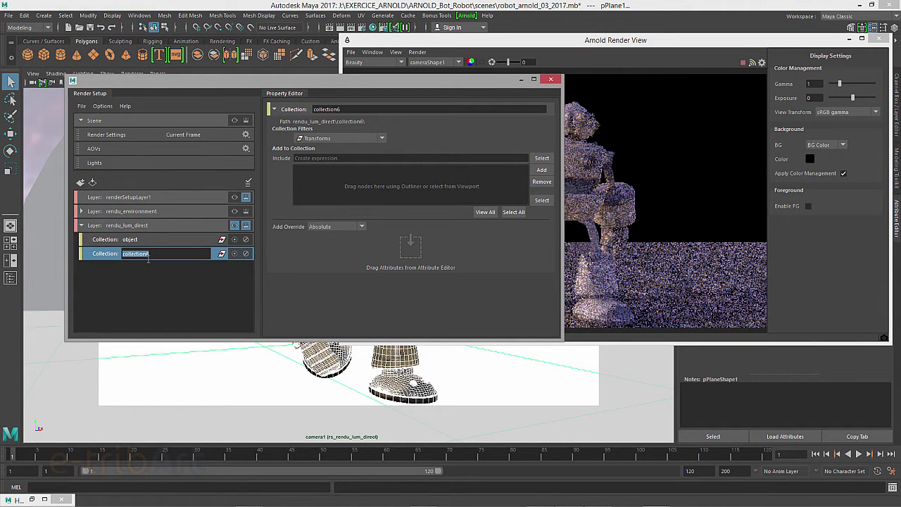
pyautogui.write('dom')
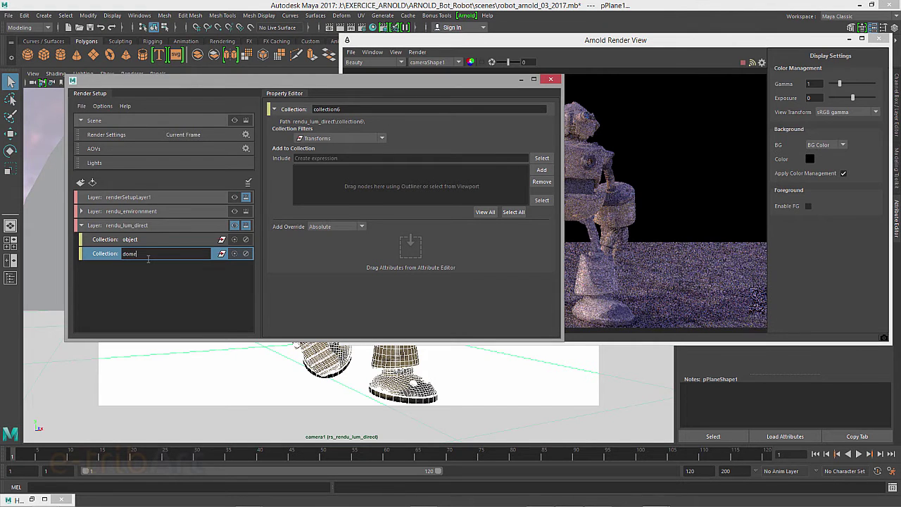
pyautogui.press('Return')
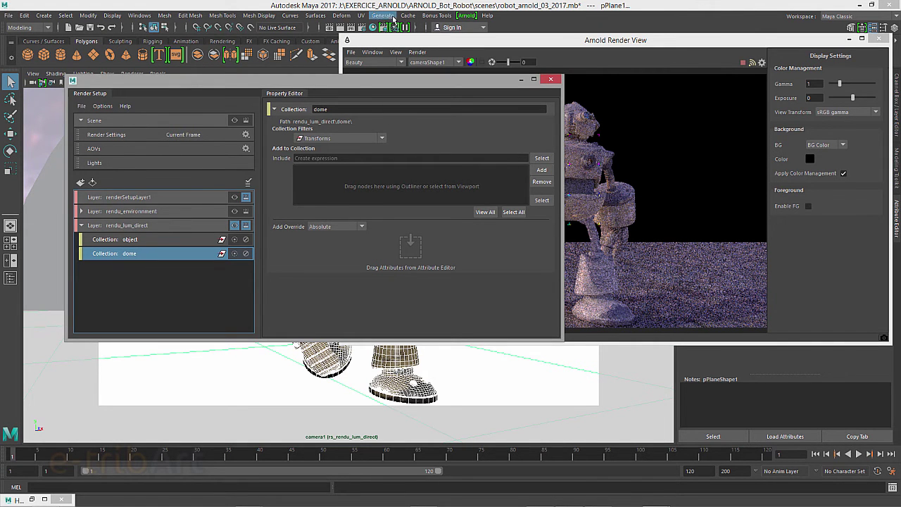
# Show shapes in the Outliner and add transform1, the aiSkyDomeLight1 transform, to dome
pyautogui.moveTo(407, 44)
pyautogui.mouseDown()
pyautogui.moveTo(415, 75)
pyautogui.moveTo(170, 215)
pyautogui.moveTo(570, 30)
pyautogui.moveTo(547, 29)
pyautogui.mouseUp()
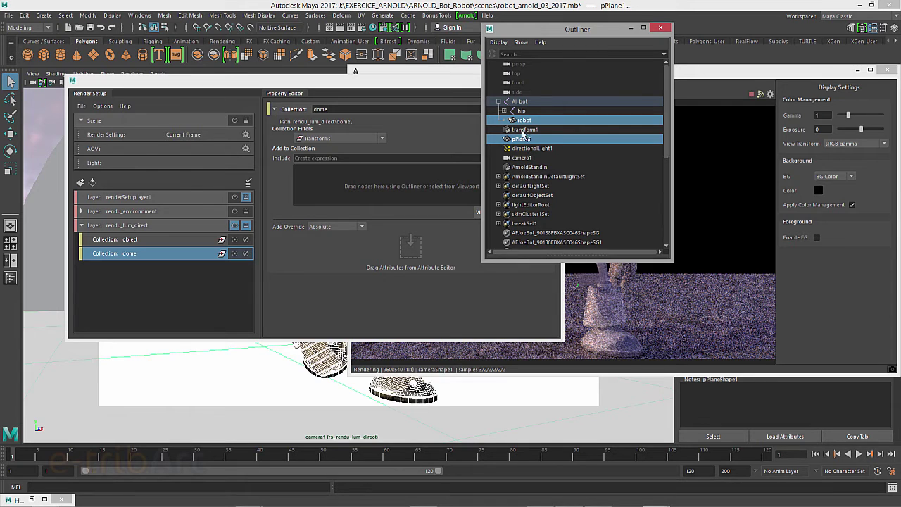
pyautogui.click(524, 130)
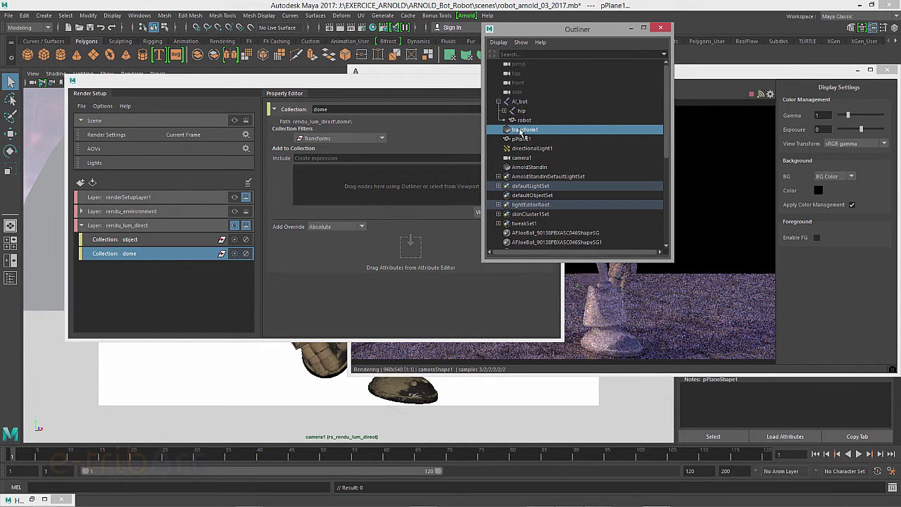
pyautogui.click(499, 42)
pyautogui.click(505, 70)
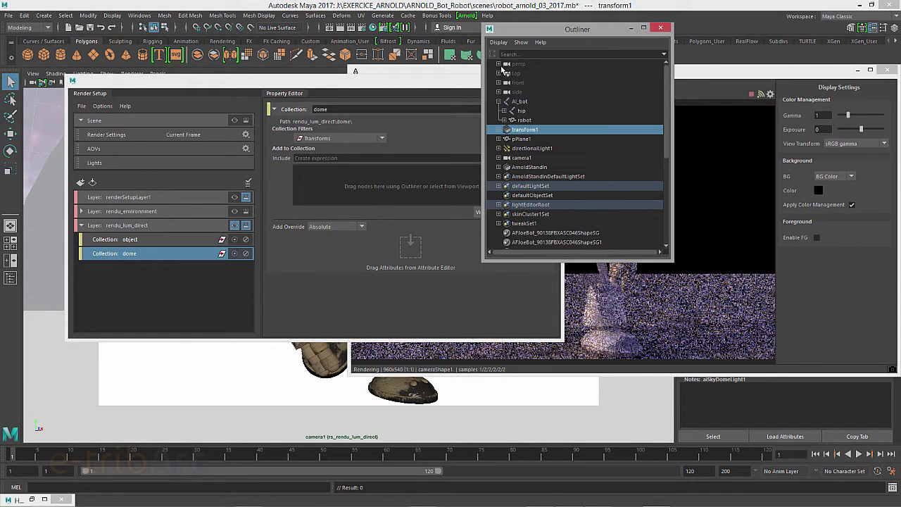
pyautogui.click(499, 129)
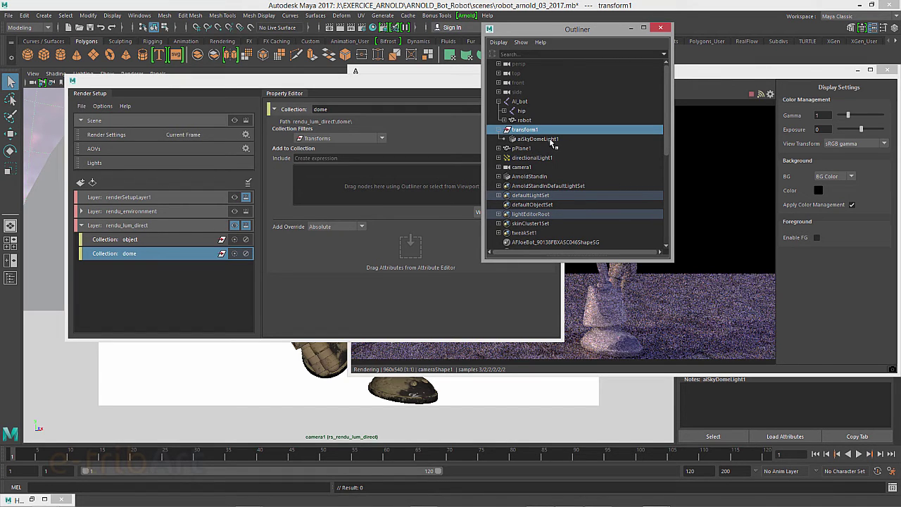
pyautogui.click(499, 130)
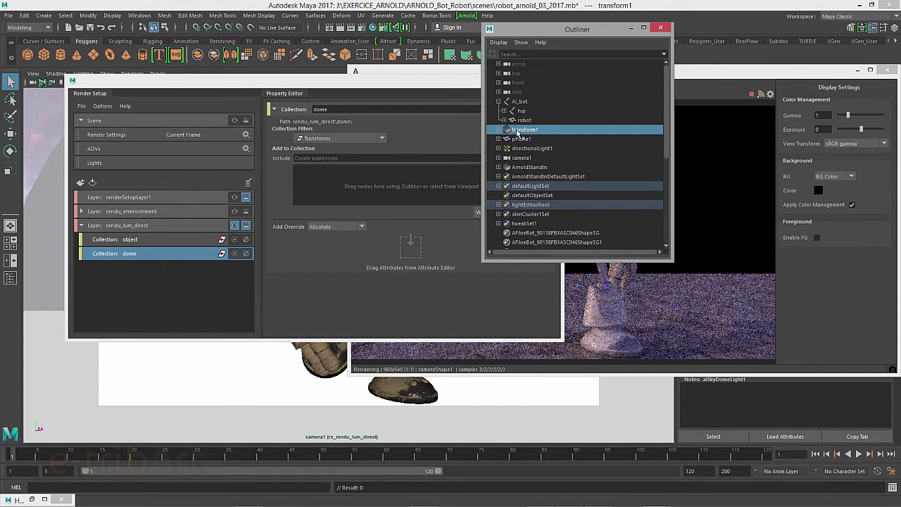
pyautogui.moveTo(518, 133); pyautogui.dragTo(384, 181)
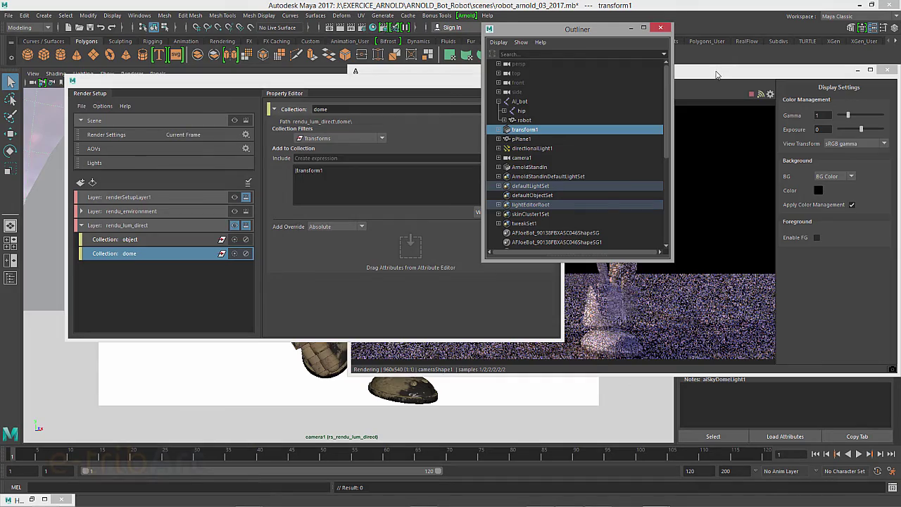
pyautogui.moveTo(713, 70)
pyautogui.mouseDown()
pyautogui.moveTo(689, 71)
pyautogui.moveTo(447, 234)
pyautogui.mouseUp()
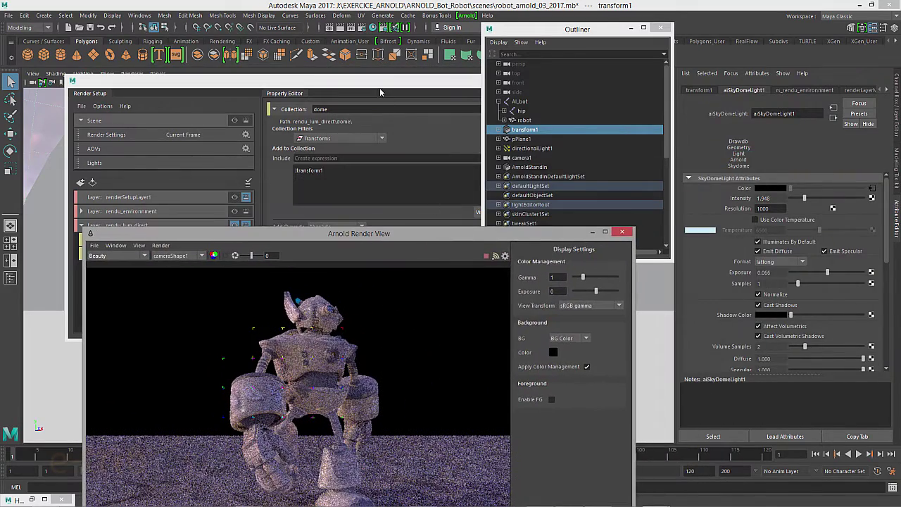
# Drag aiSkyDomeLight1's Intensity into the dome collection to create the absolute override intensity2
pyautogui.moveTo(376, 86); pyautogui.dragTo(358, 78)
pyautogui.moveTo(527, 31)
pyautogui.mouseDown()
pyautogui.moveTo(509, 33)
pyautogui.moveTo(523, 41)
pyautogui.mouseUp()
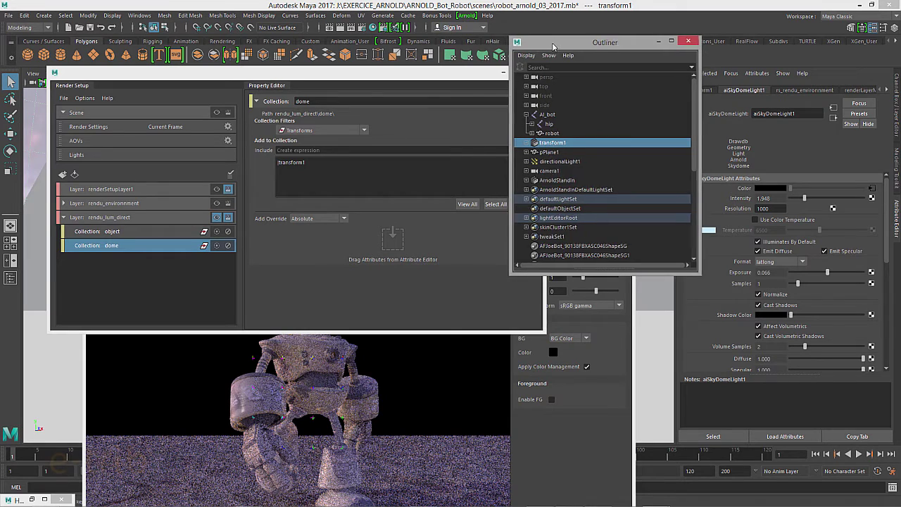
pyautogui.click(737, 202)
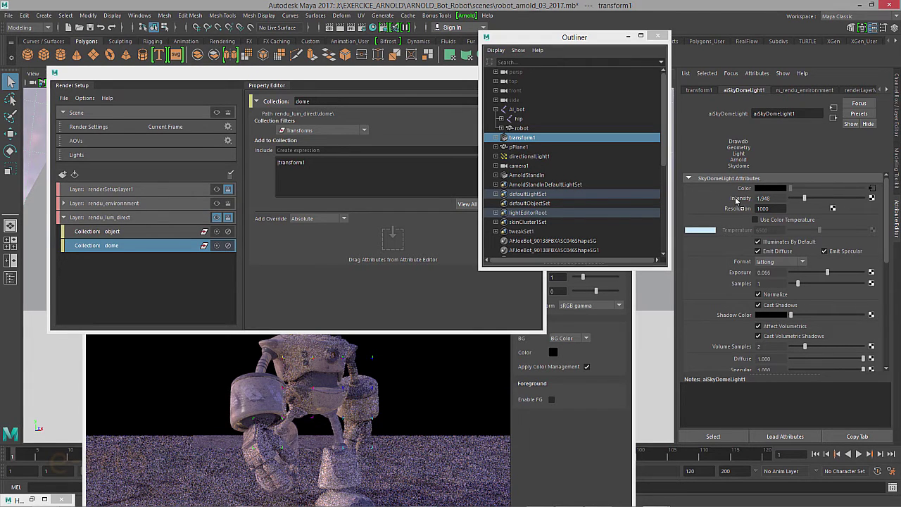
pyautogui.moveTo(737, 202); pyautogui.dragTo(392, 240)
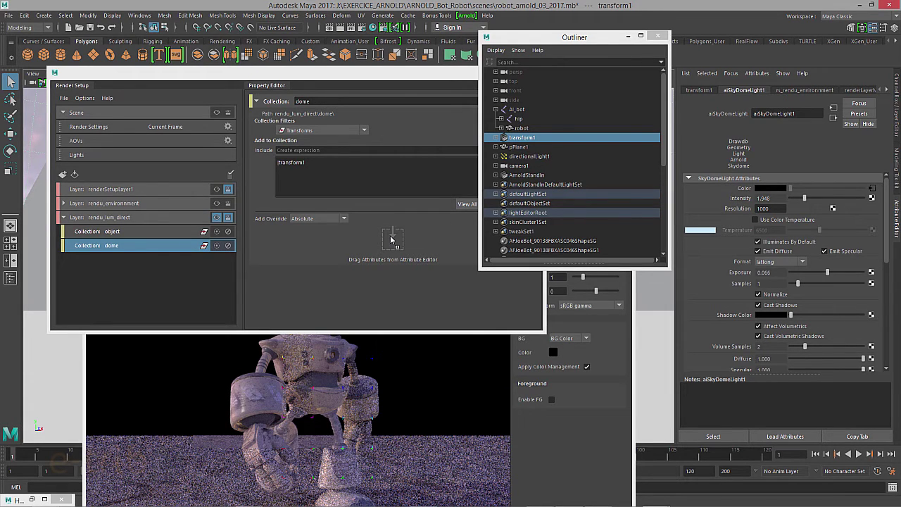
pyautogui.moveTo(392, 240); pyautogui.dragTo(390, 241)
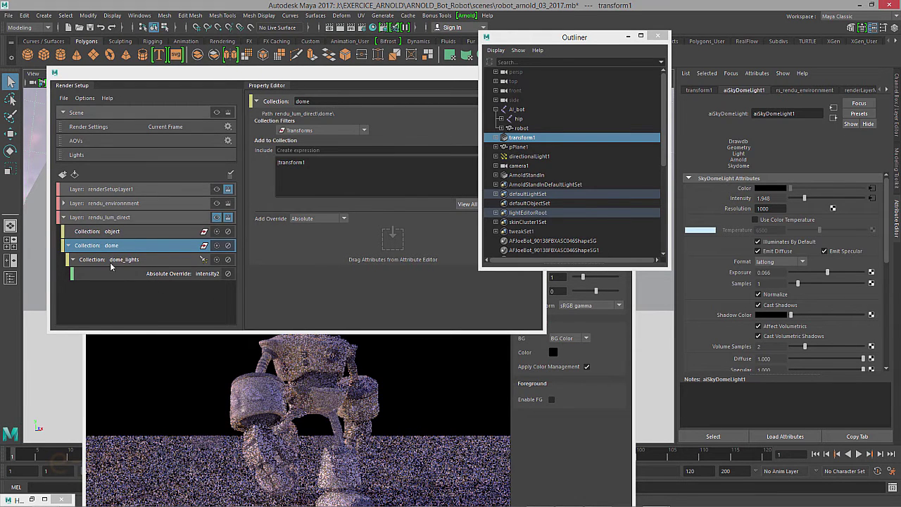
# Set the intensity2 dome light override to 0.000 and bring the darker Arnold render into view
pyautogui.click(163, 276)
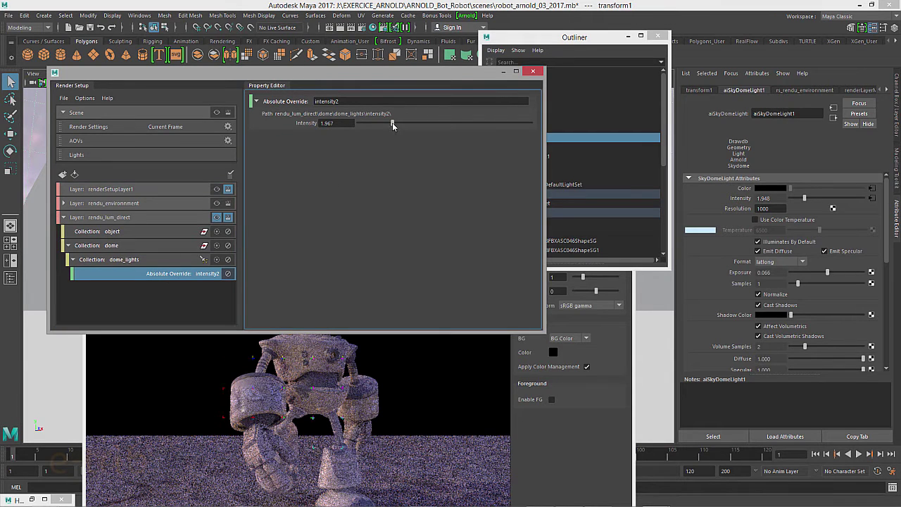
pyautogui.moveTo(392, 124); pyautogui.dragTo(359, 123)
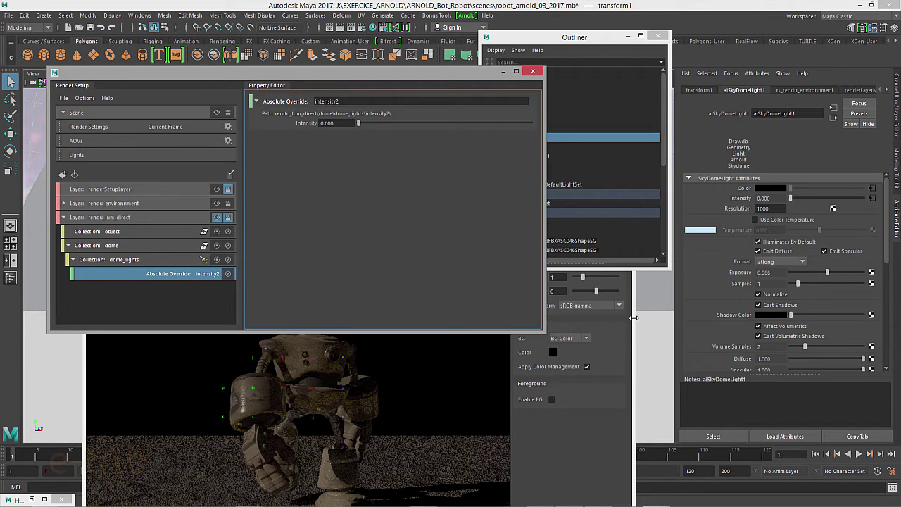
pyautogui.click(634, 319)
pyautogui.moveTo(410, 237); pyautogui.dragTo(483, 55)
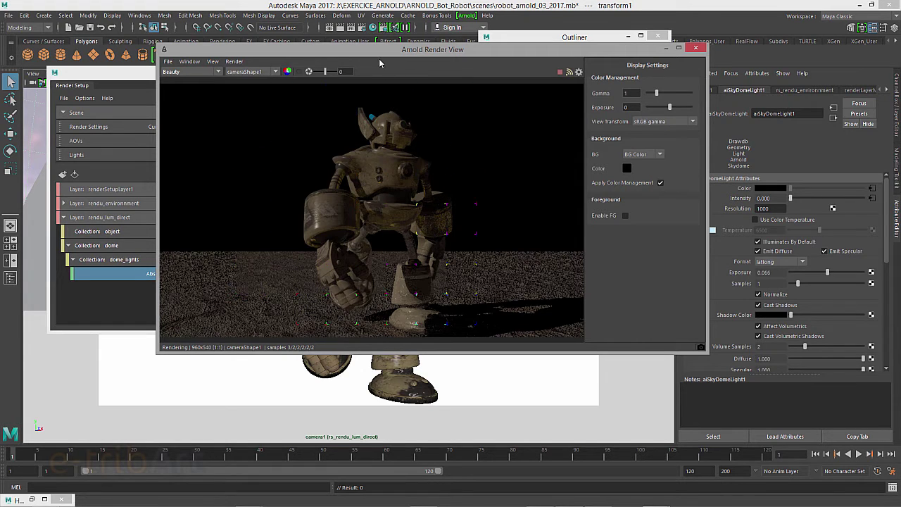
pyautogui.moveTo(387, 50); pyautogui.dragTo(403, 52)
pyautogui.moveTo(368, 192); pyautogui.dragTo(323, 177)
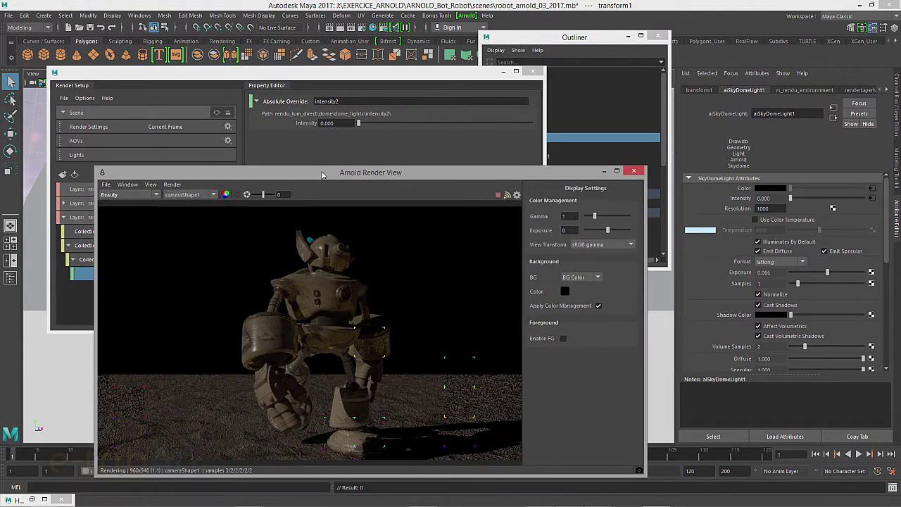
pyautogui.moveTo(321, 172); pyautogui.dragTo(295, 352)
pyautogui.moveTo(293, 76); pyautogui.dragTo(307, 49)
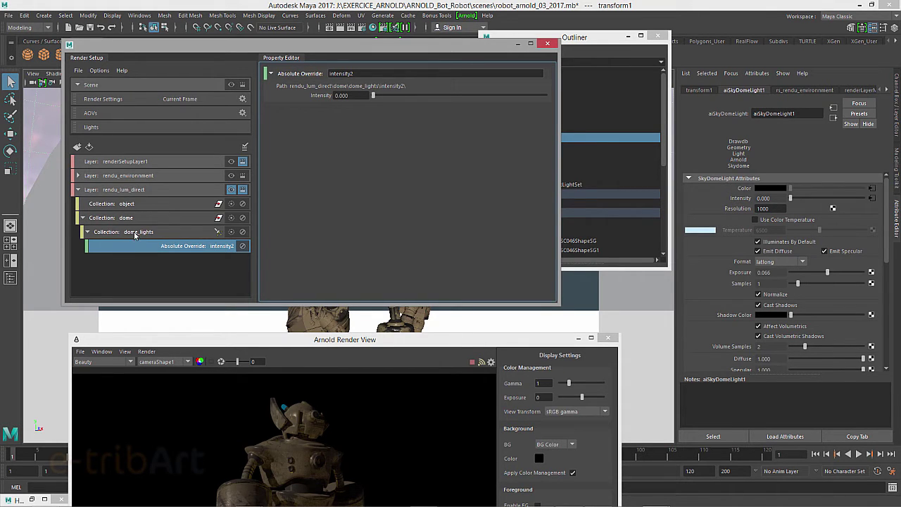
# Create a new collection named lum_direct in the rendu_lum_direct layer
pyautogui.click(109, 191)
pyautogui.rightClick(110, 190)
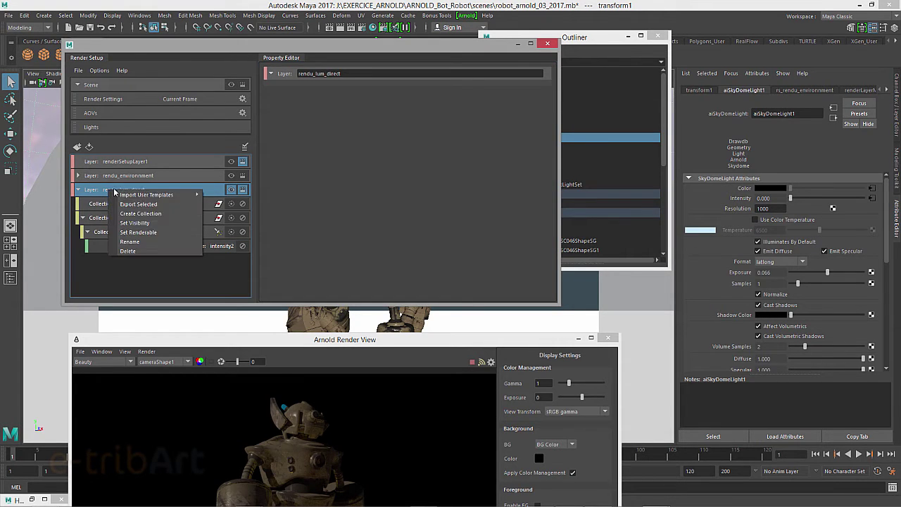
pyautogui.click(137, 214)
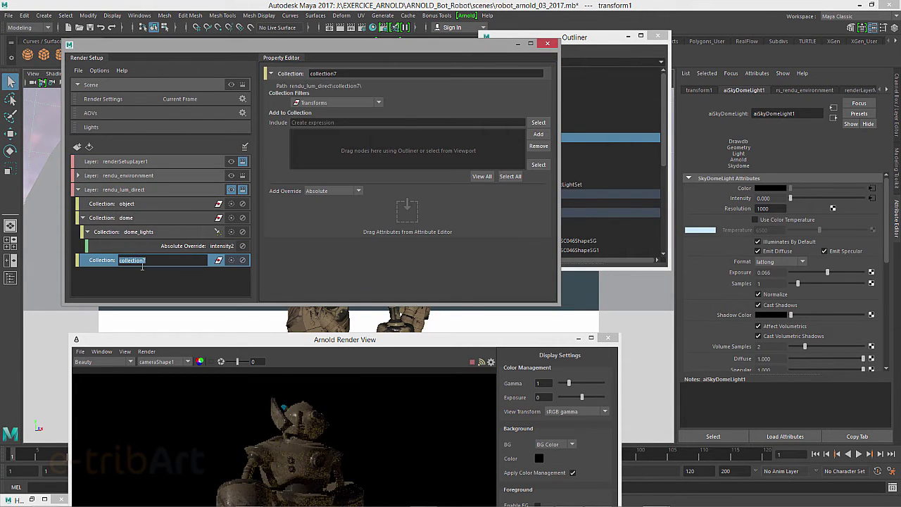
pyautogui.write('lum_direct')
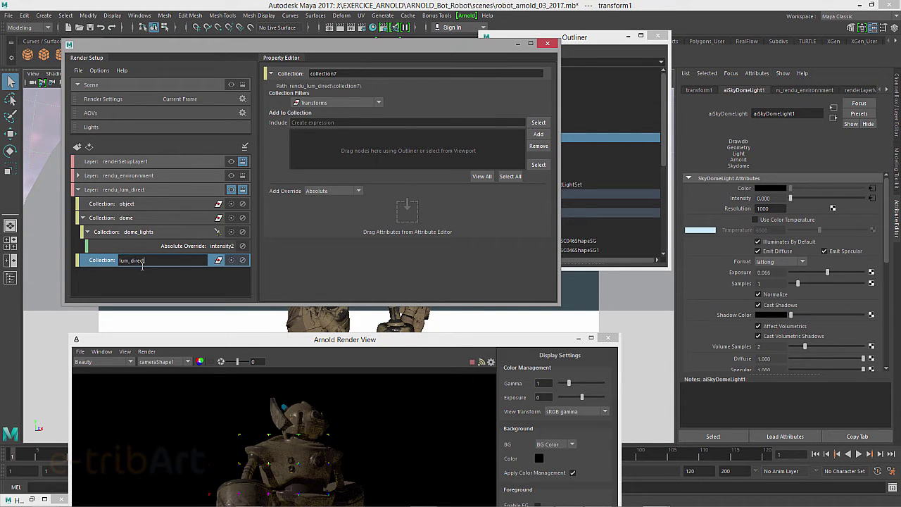
pyautogui.press('Return')
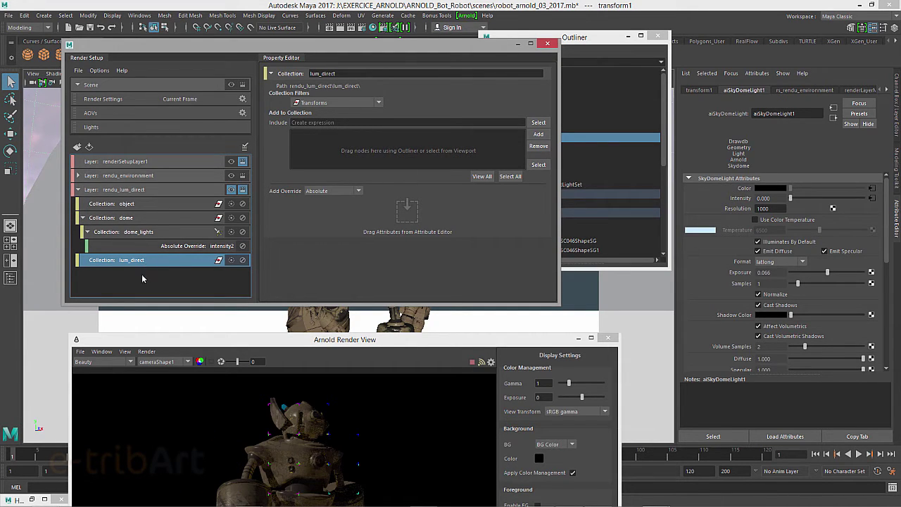
# Add directionalLight1 to lum_direct and create the absolute intensity3 override on its Intensity
pyautogui.click(597, 35)
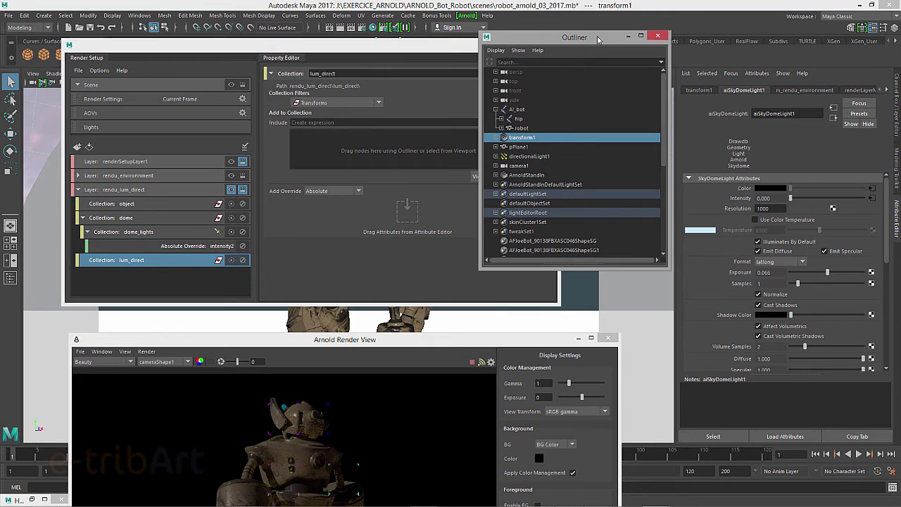
pyautogui.click(522, 159)
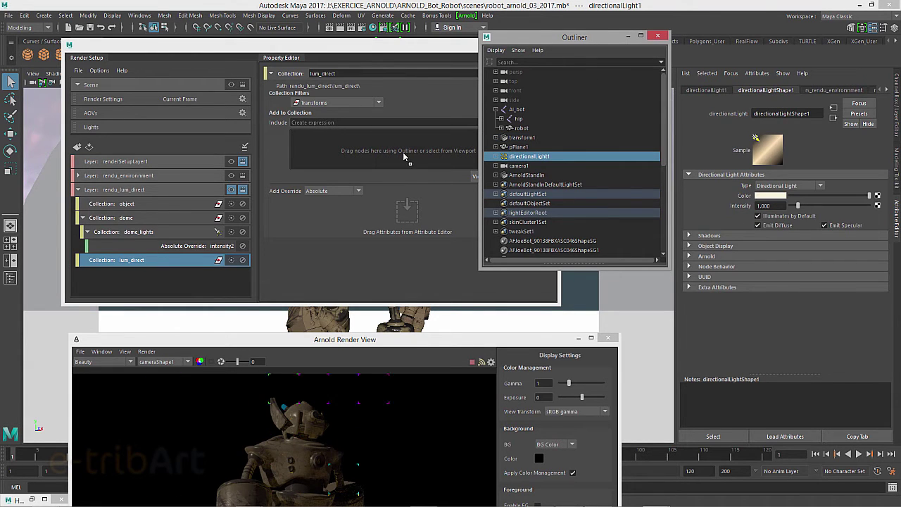
pyautogui.moveTo(522, 159); pyautogui.dragTo(395, 158)
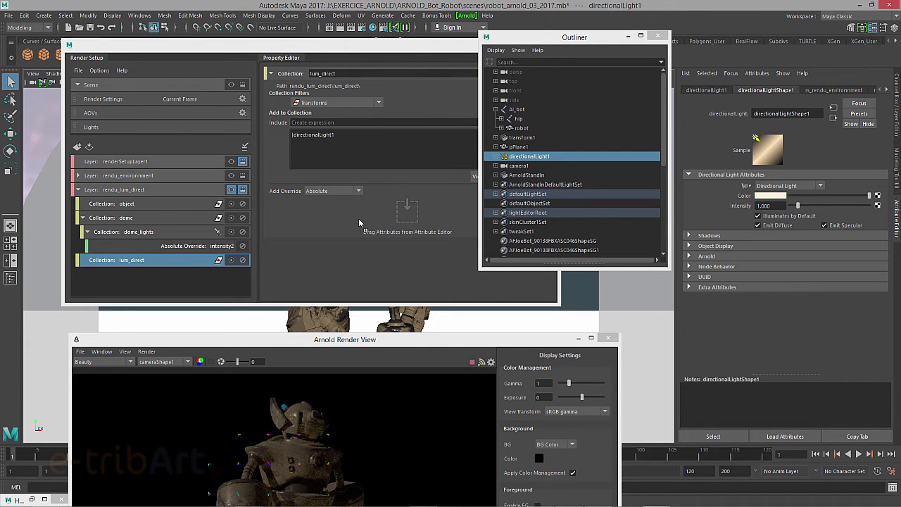
pyautogui.moveTo(356, 217); pyautogui.dragTo(356, 217)
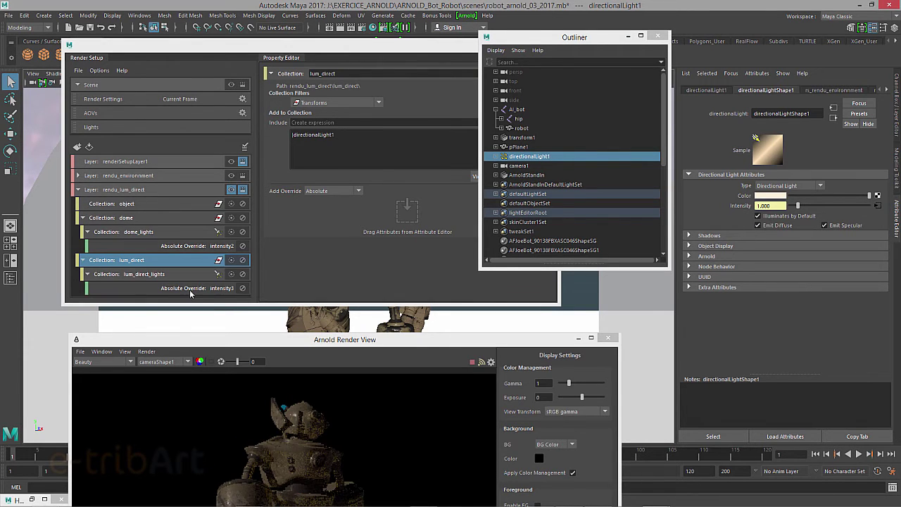
pyautogui.click(191, 288)
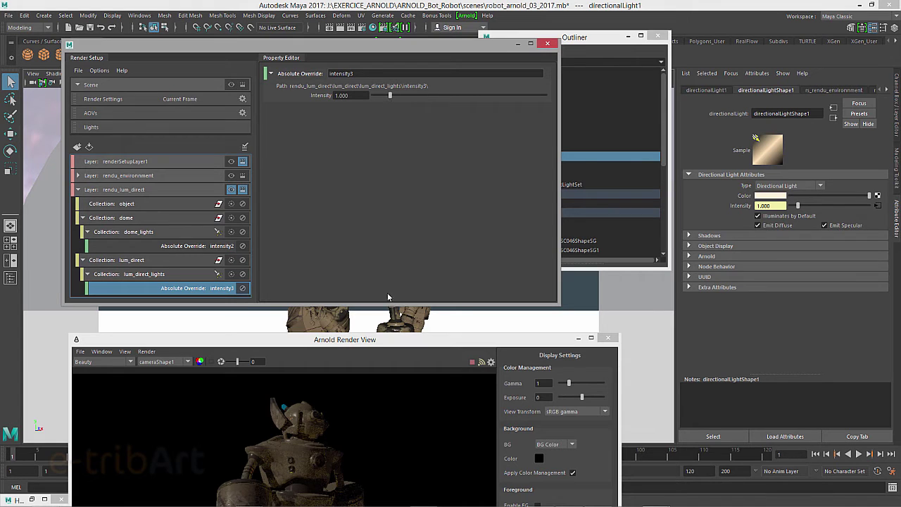
# Raise the directional light's intensity3 override through 1.557 to 2.541 and check the brighter render
pyautogui.moveTo(386, 348); pyautogui.dragTo(621, 147)
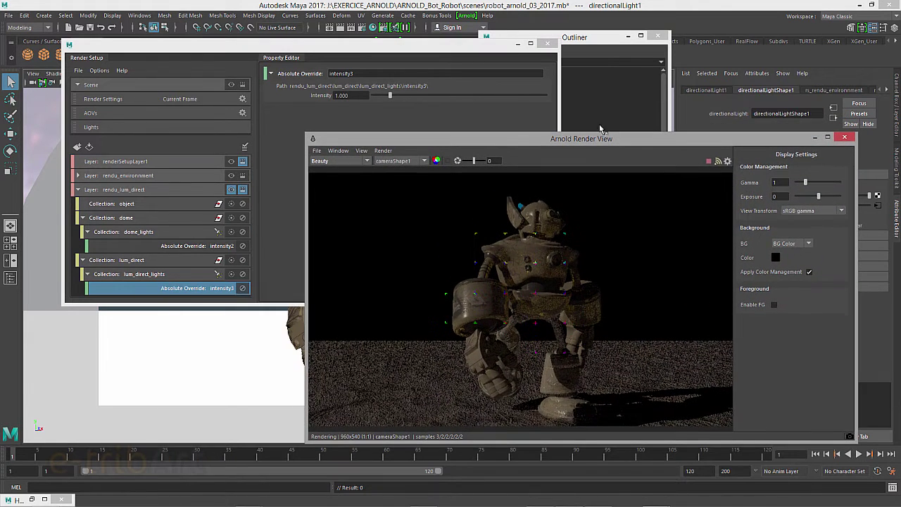
pyautogui.moveTo(390, 95); pyautogui.dragTo(400, 96)
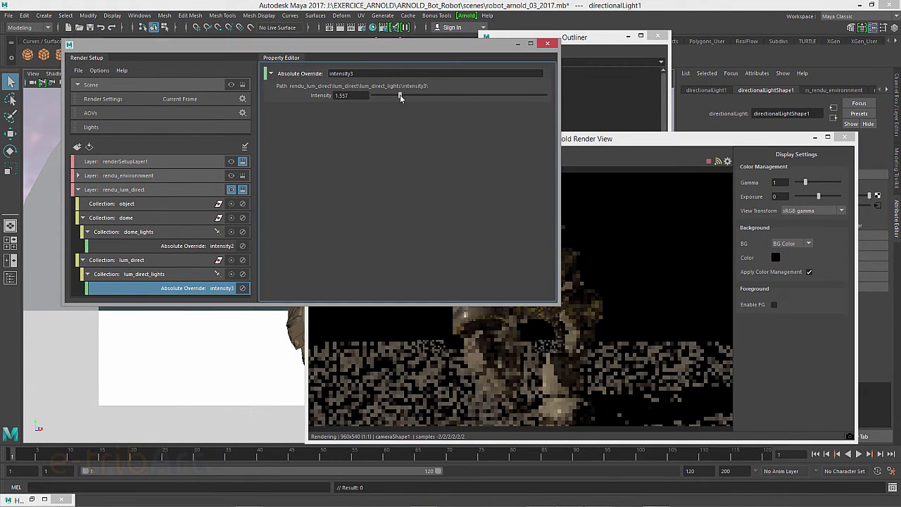
pyautogui.click(577, 150)
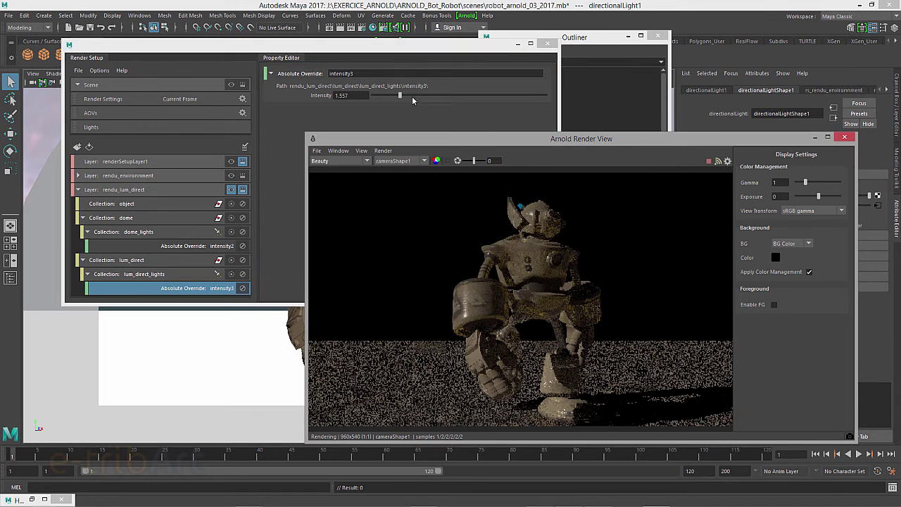
pyautogui.click(402, 96)
pyautogui.moveTo(403, 98); pyautogui.dragTo(420, 96)
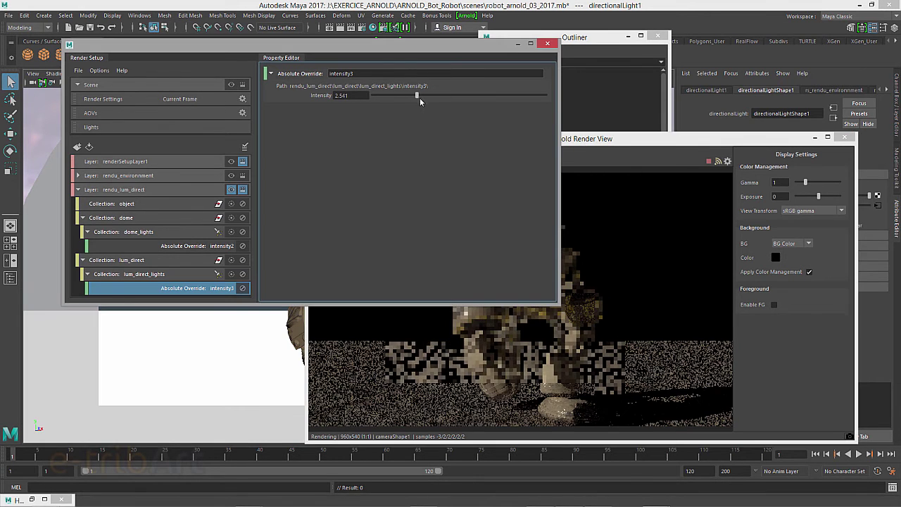
pyautogui.click(611, 139)
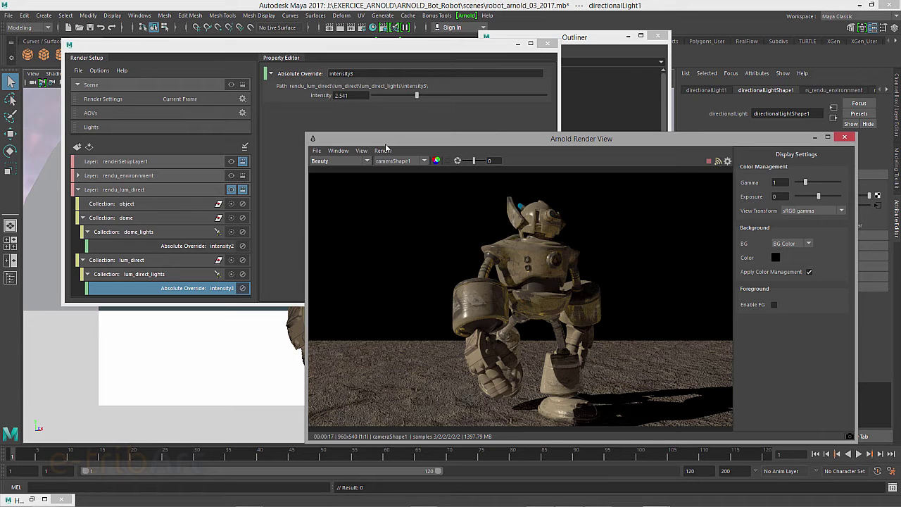
pyautogui.click(187, 176)
# Make rendu_environnment the visible layer, enlarge the Arnold Render View, and open the AOV list
pyautogui.click(231, 175)
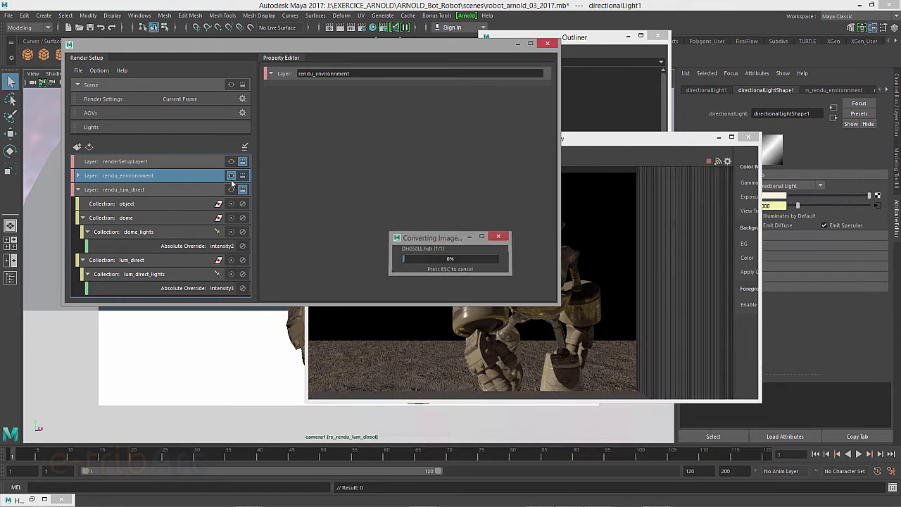
pyautogui.click(574, 150)
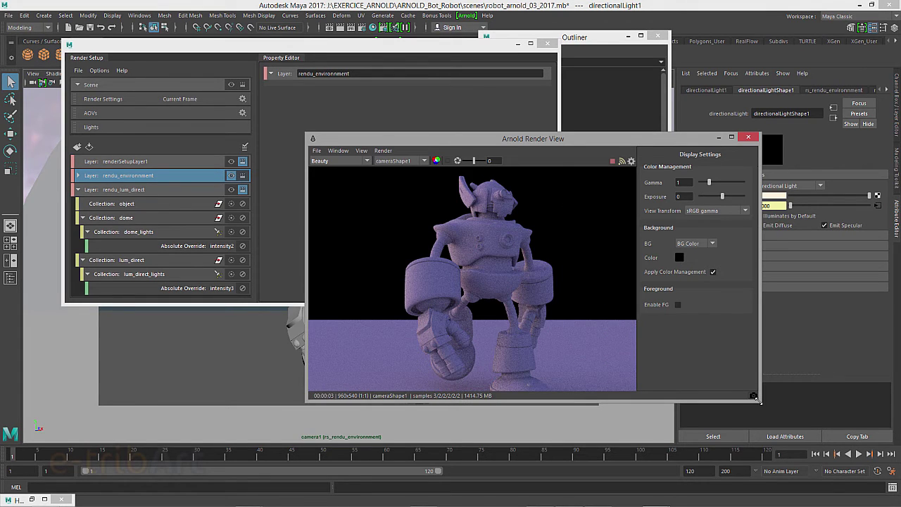
pyautogui.moveTo(758, 400); pyautogui.dragTo(824, 447)
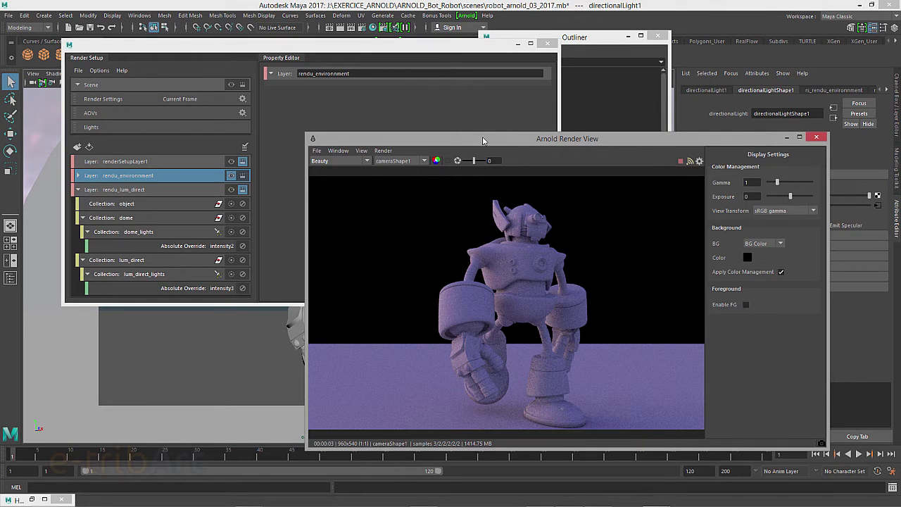
pyautogui.moveTo(483, 141); pyautogui.dragTo(474, 104)
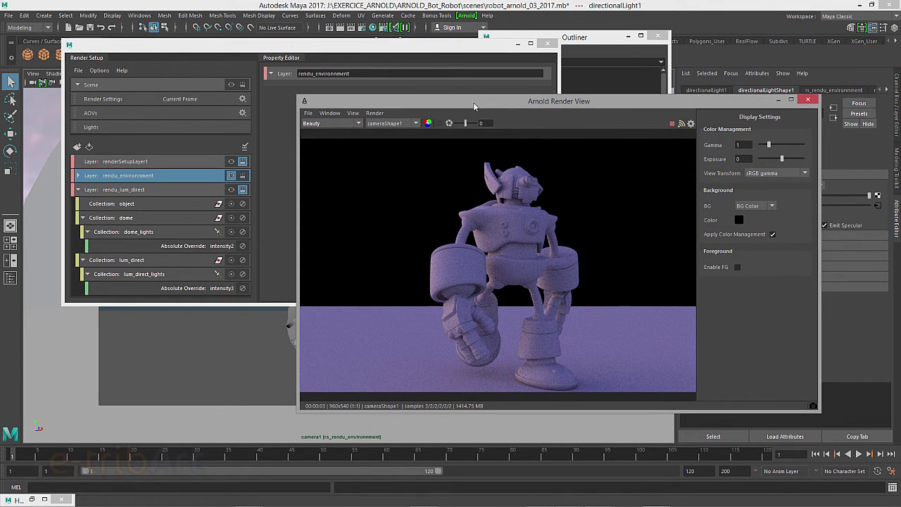
pyautogui.click(336, 124)
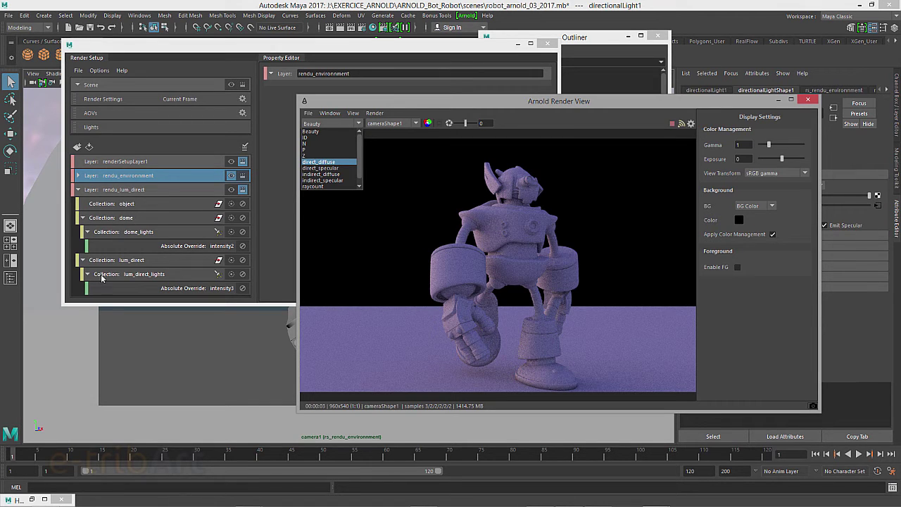
# Make rendu_lum_direct the visible layer and move the Arnold Render View into full sight
pyautogui.click(117, 191)
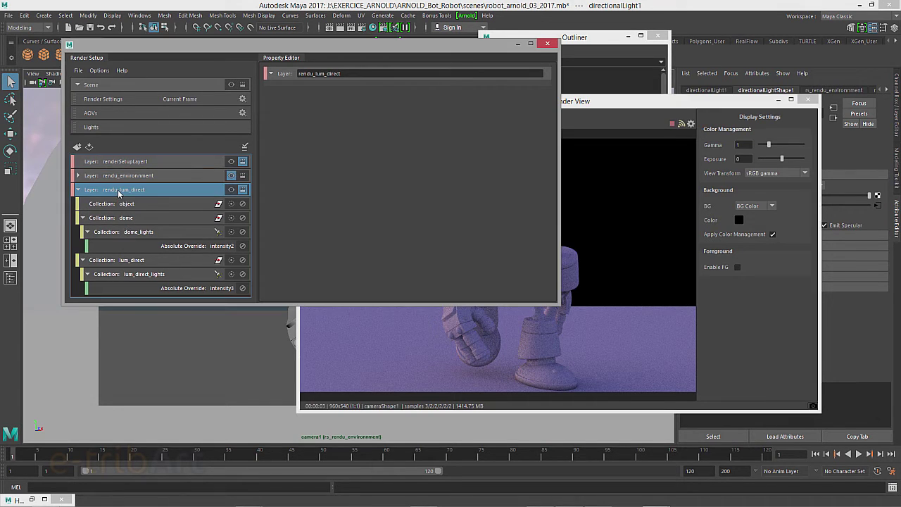
pyautogui.click(231, 190)
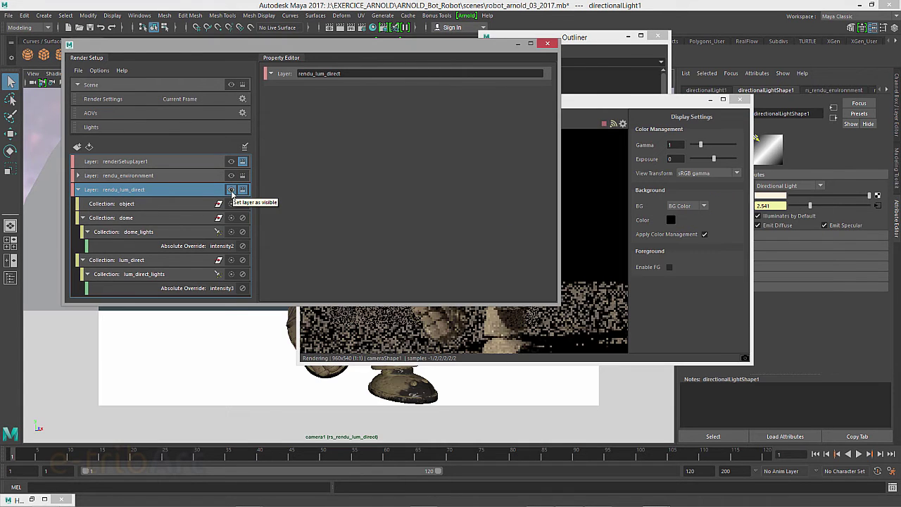
pyautogui.moveTo(574, 100); pyautogui.dragTo(662, 124)
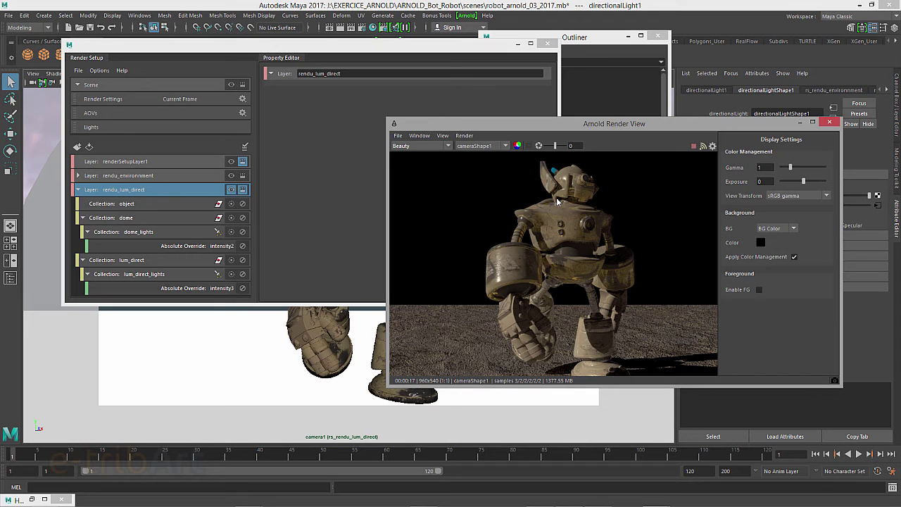
pyautogui.click(405, 147)
pyautogui.click(409, 184)
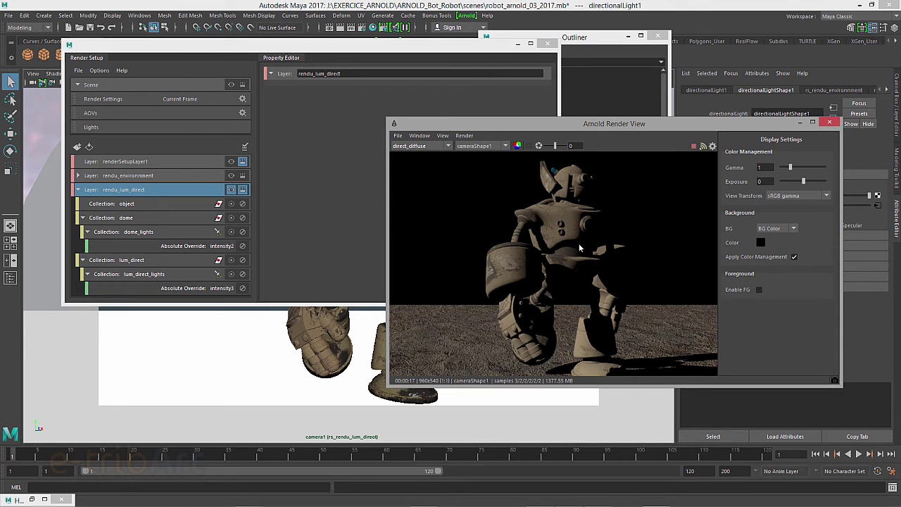
pyautogui.click(414, 147)
pyautogui.click(417, 191)
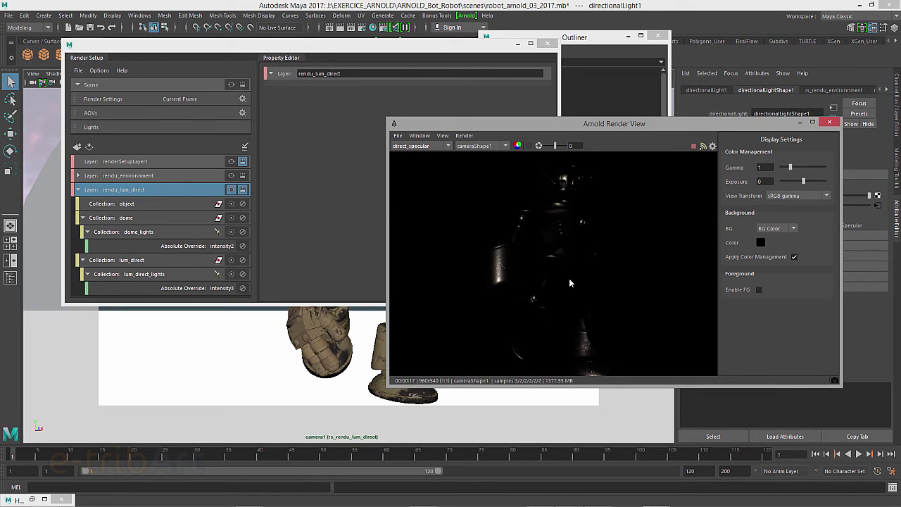
pyautogui.click(424, 146)
pyautogui.click(412, 202)
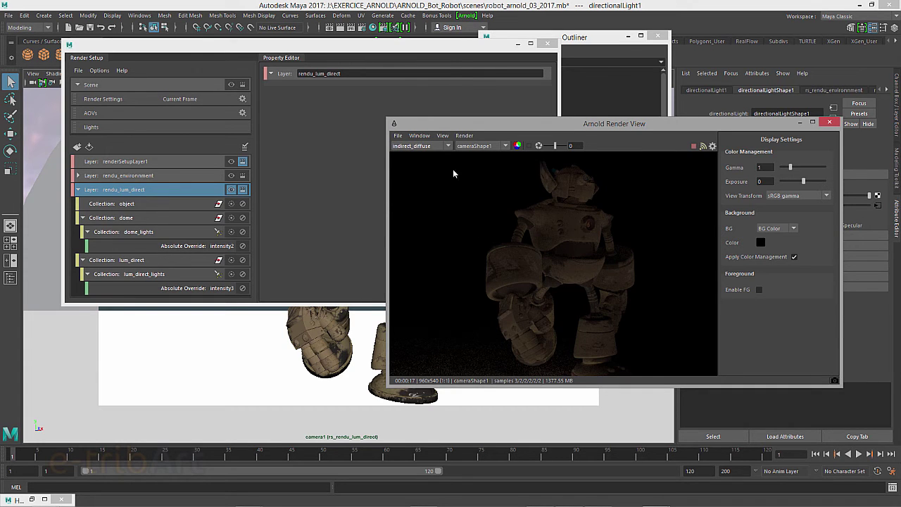
pyautogui.click(412, 147)
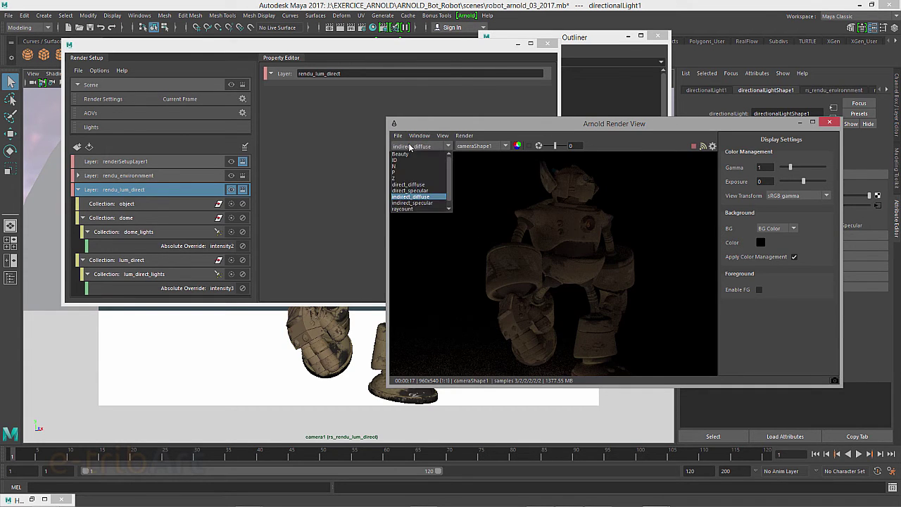
pyautogui.click(423, 203)
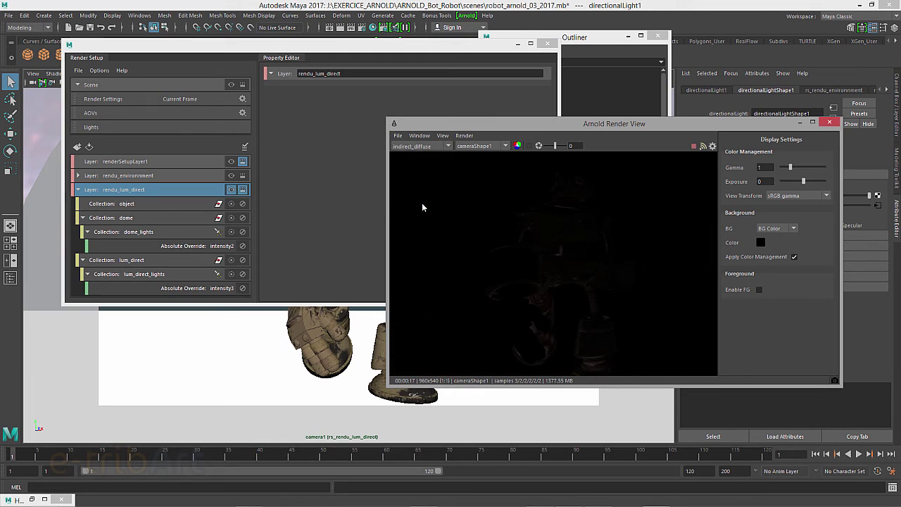
pyautogui.click(413, 147)
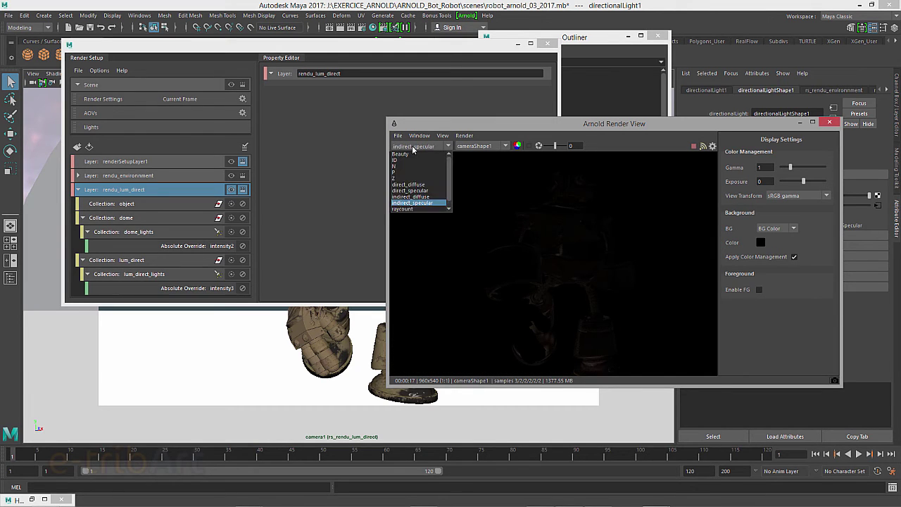
pyautogui.click(449, 207)
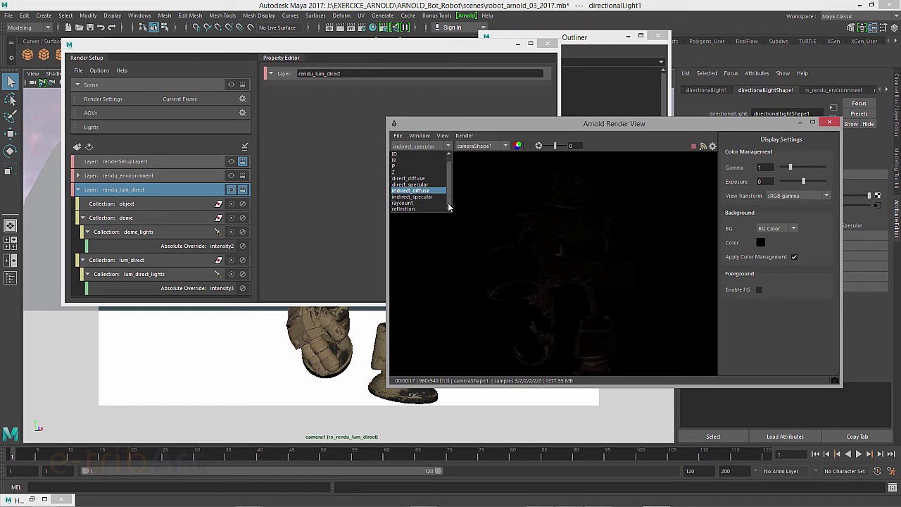
pyautogui.click(407, 209)
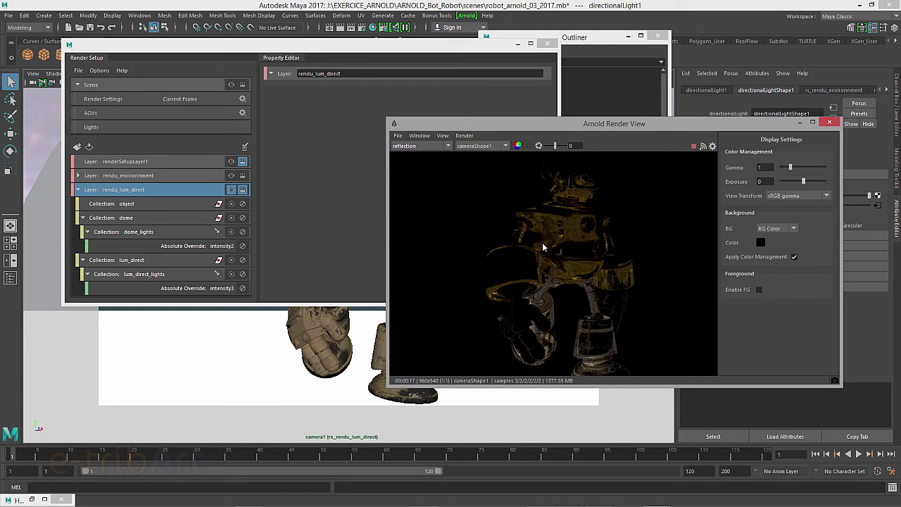
pyautogui.click(418, 146)
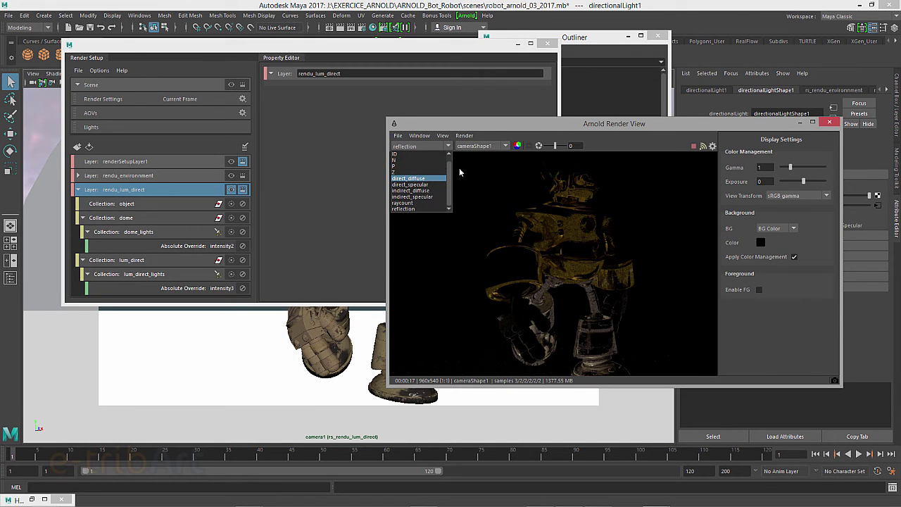
pyautogui.click(403, 155)
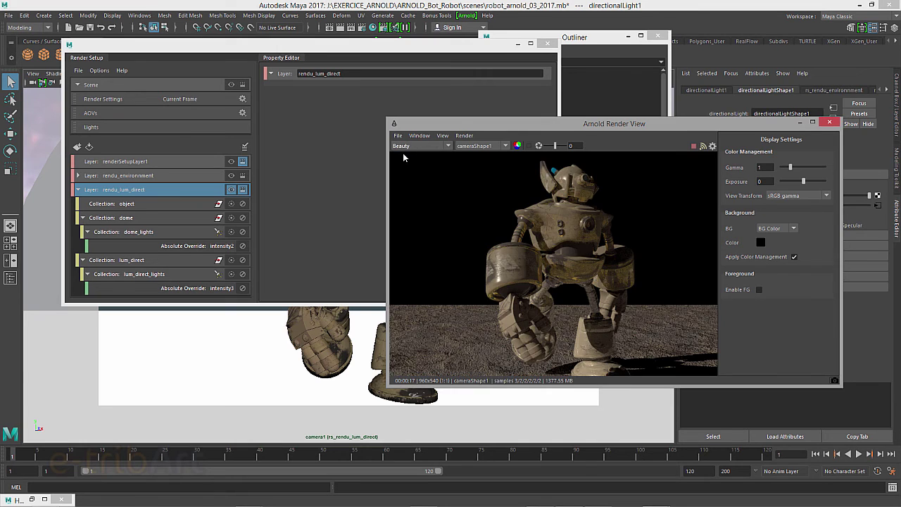
pyautogui.moveTo(423, 126); pyautogui.dragTo(370, 115)
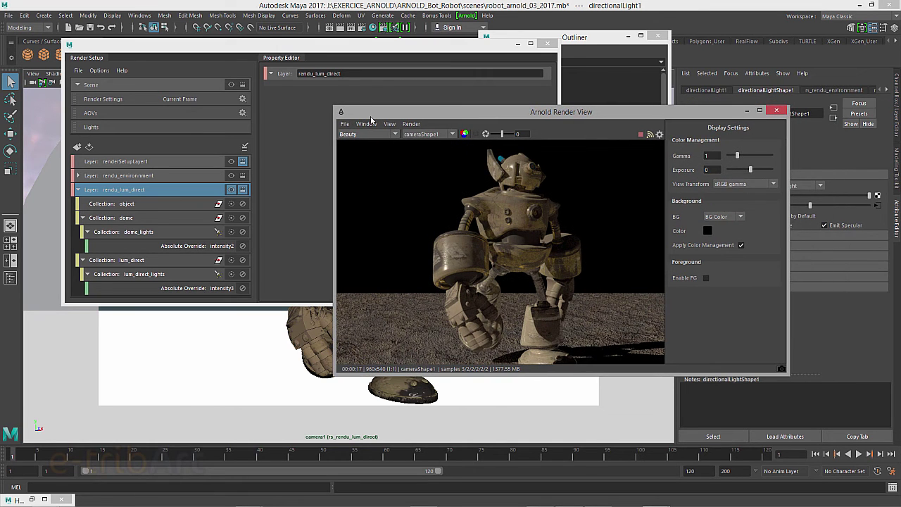